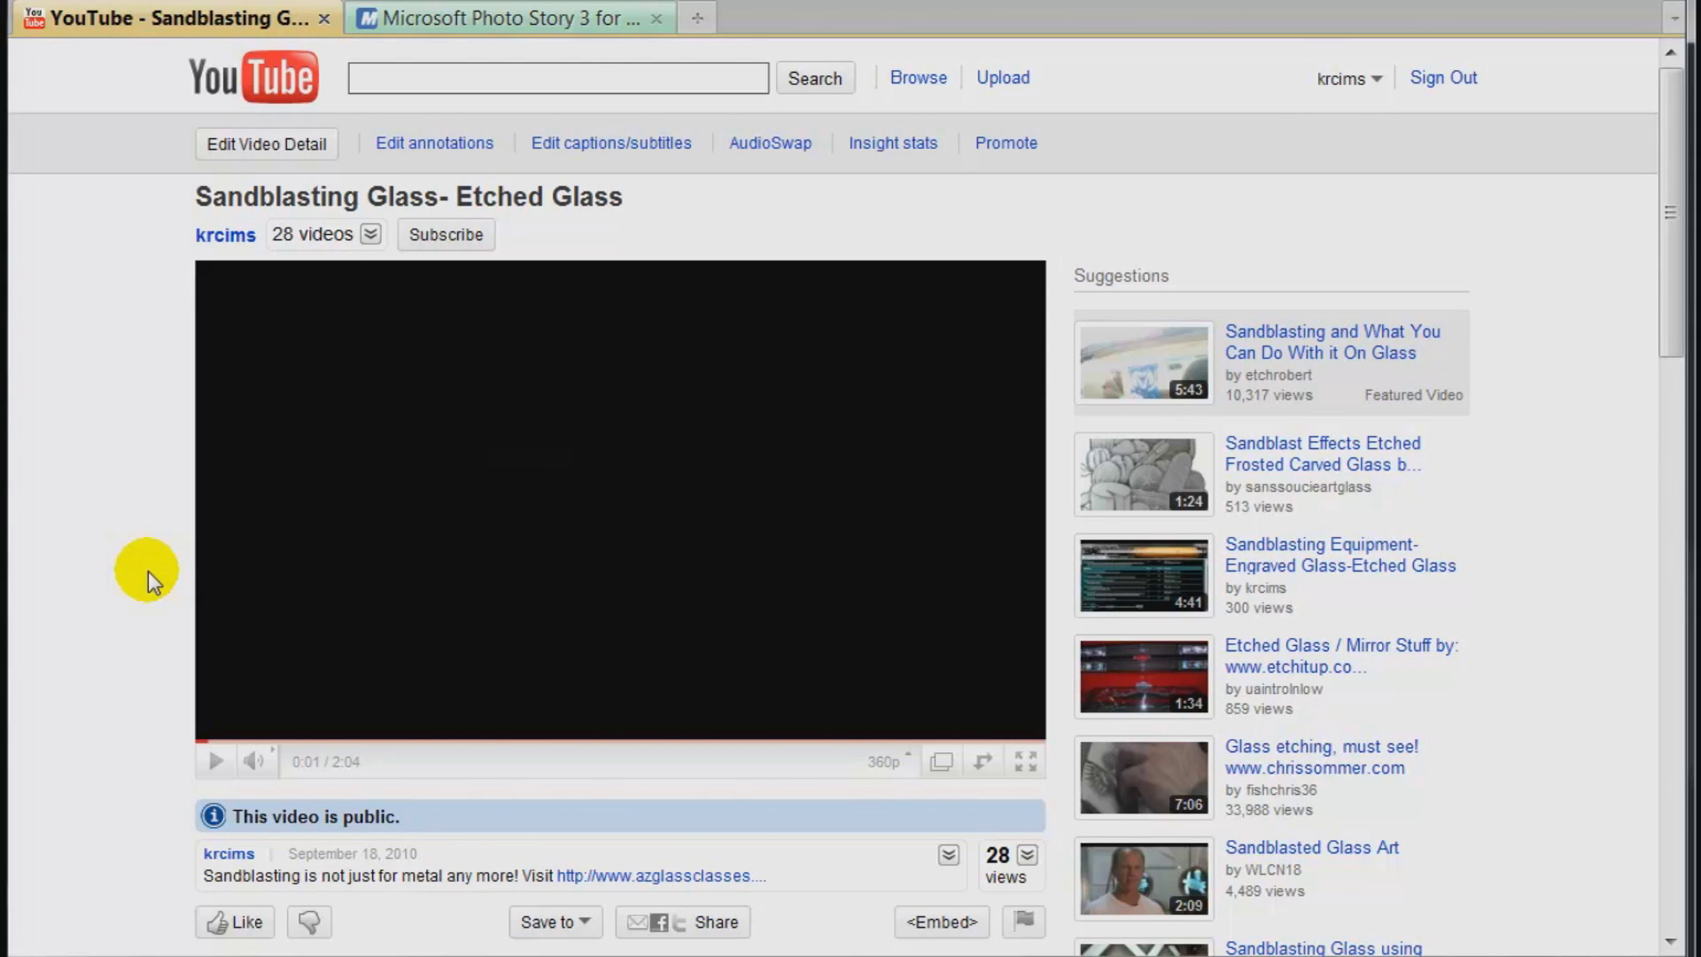
# Play the etched-glass video at lower volume, pause at 0:17, then switch to the Photo Story 3 tab.
pyautogui.click(213, 762)
pyautogui.click(317, 762)
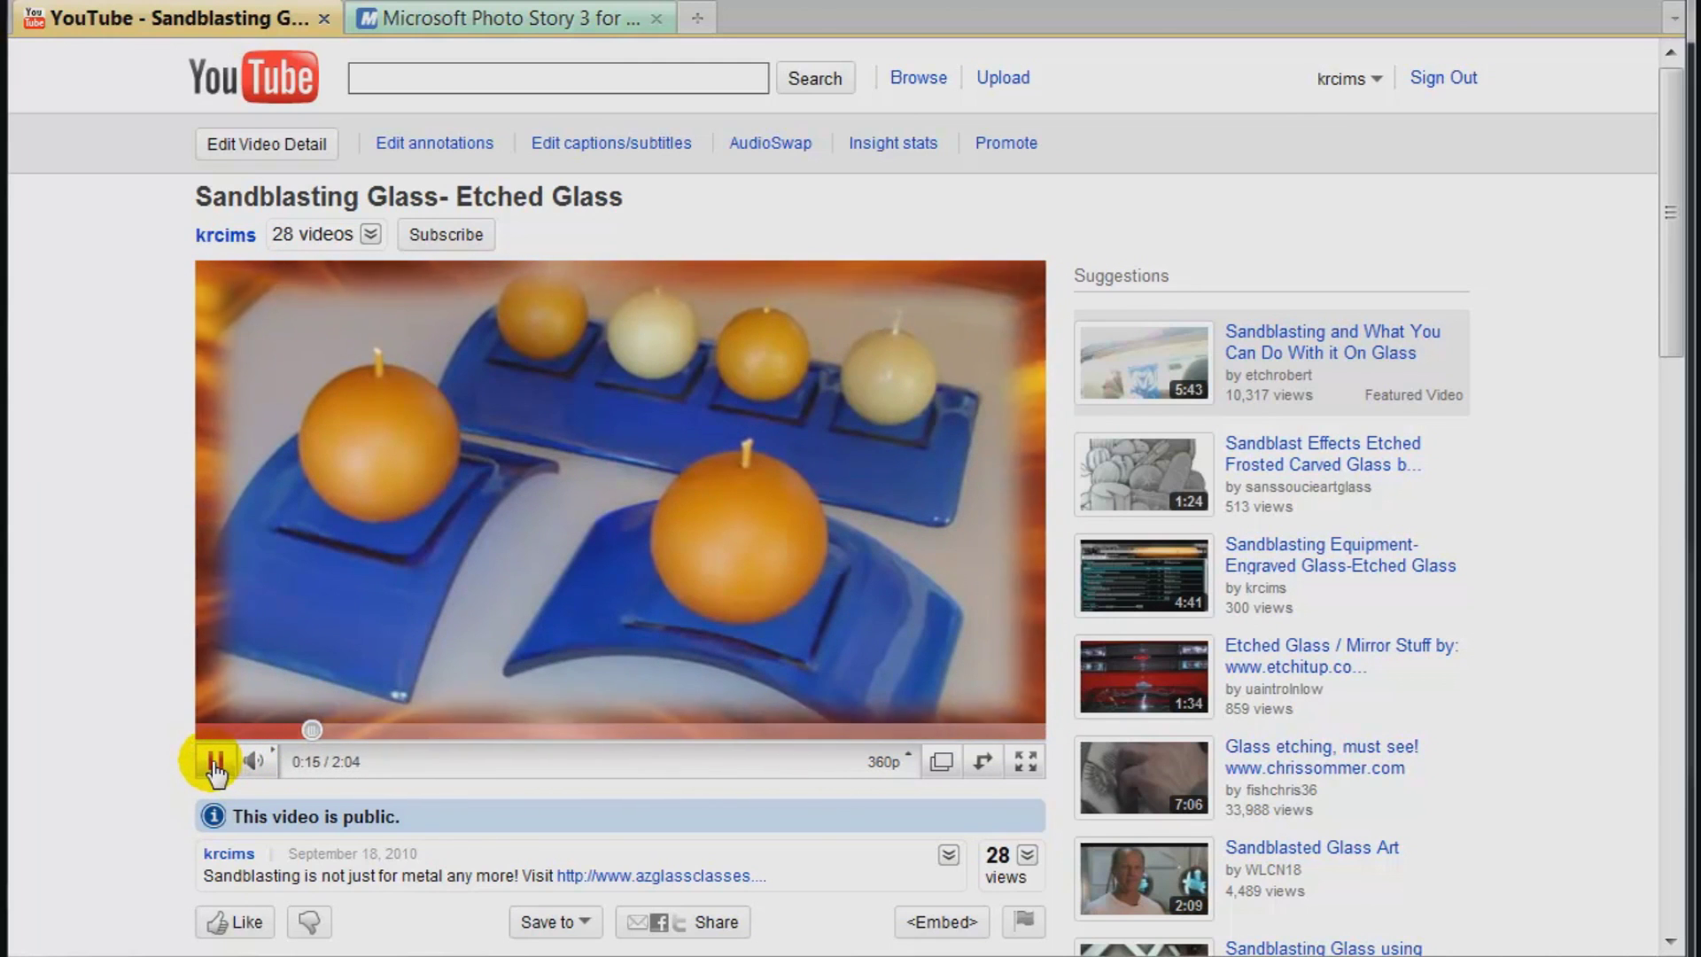
pyautogui.click(215, 762)
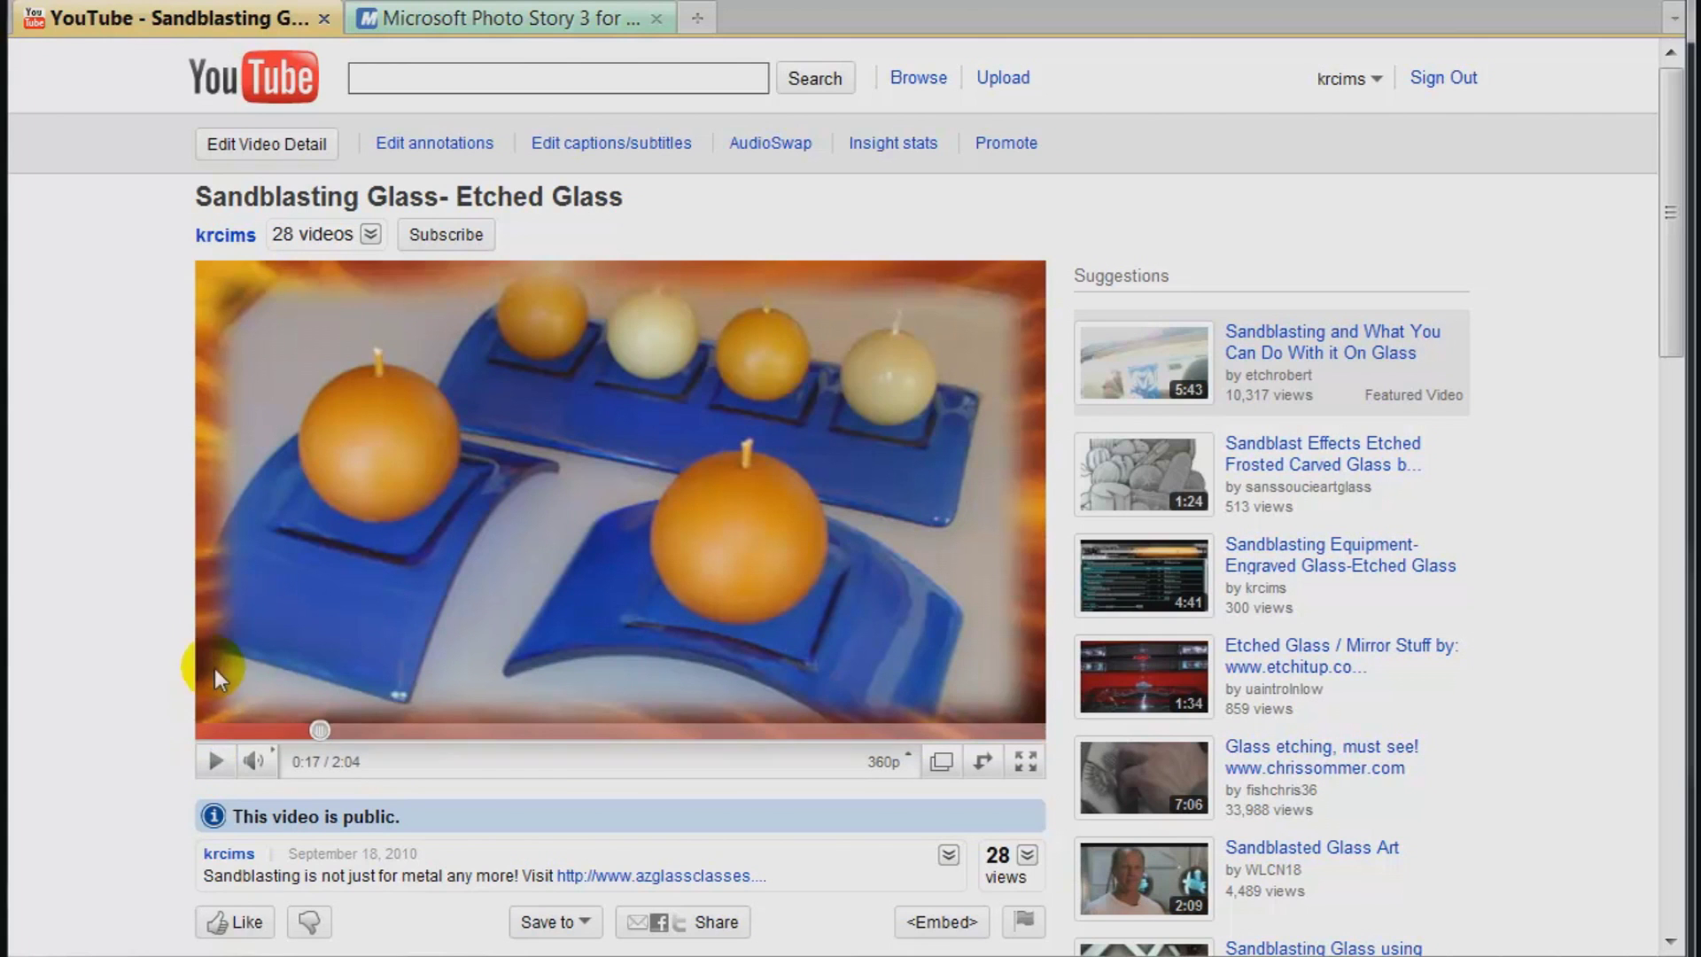
pyautogui.click(455, 21)
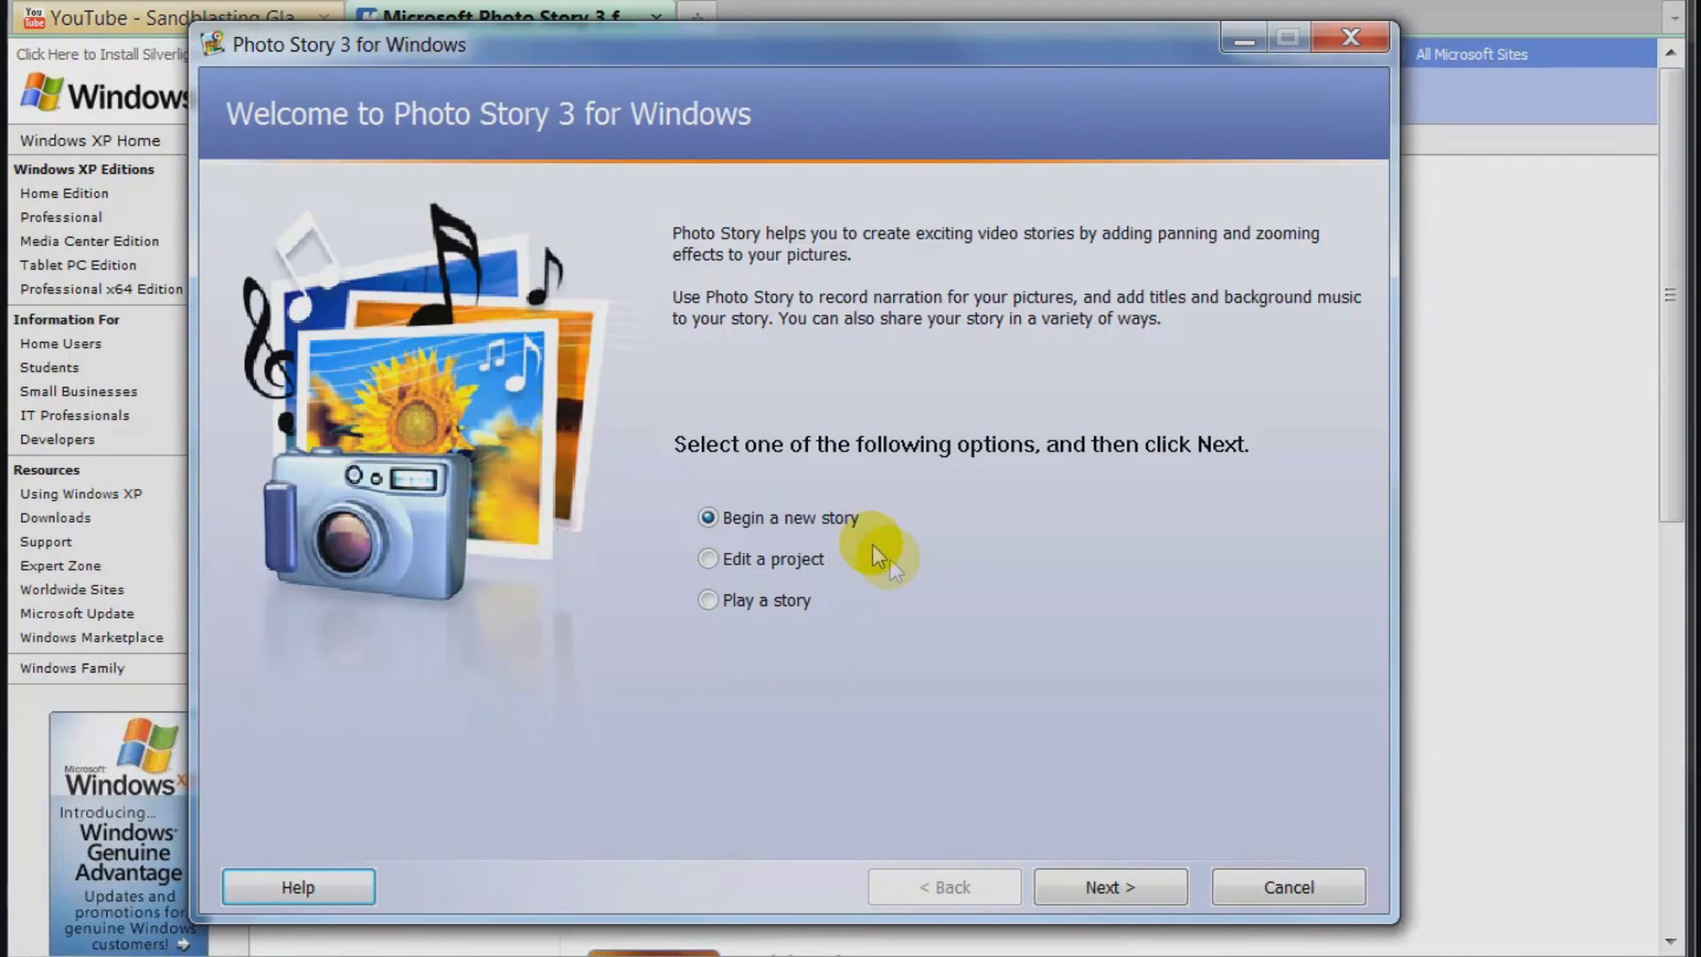
# Start a new story and open the picture browser on the 'azgc intro 2 photos' folder.
pyautogui.click(1099, 885)
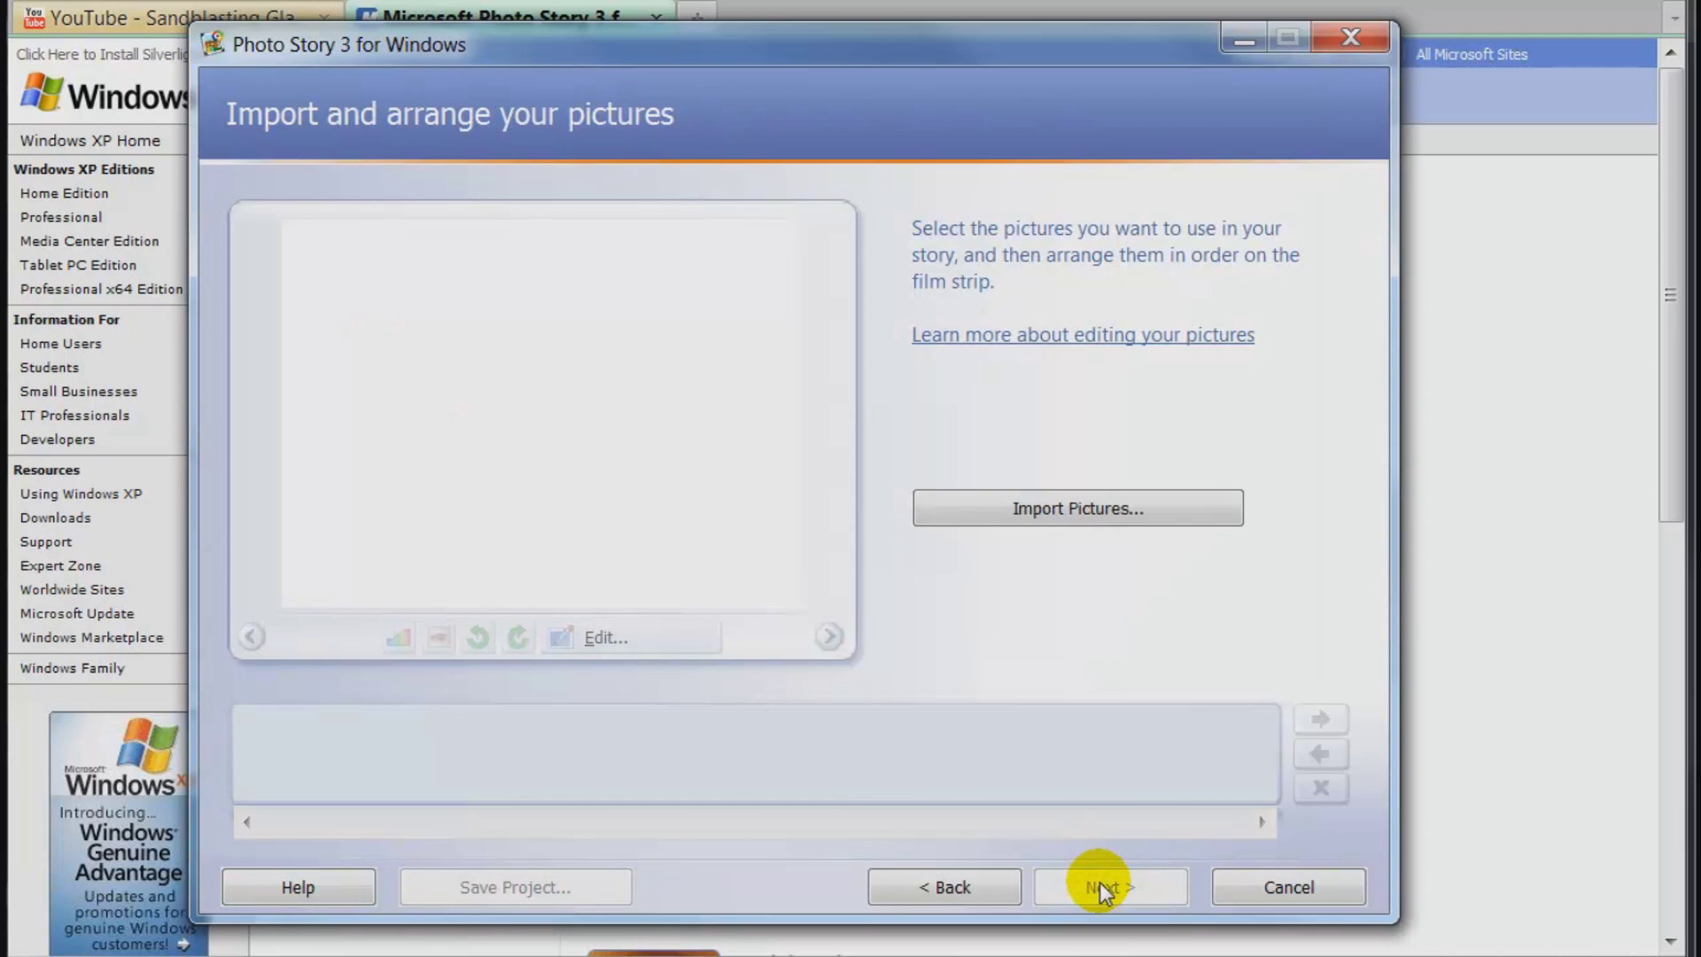
pyautogui.click(1081, 512)
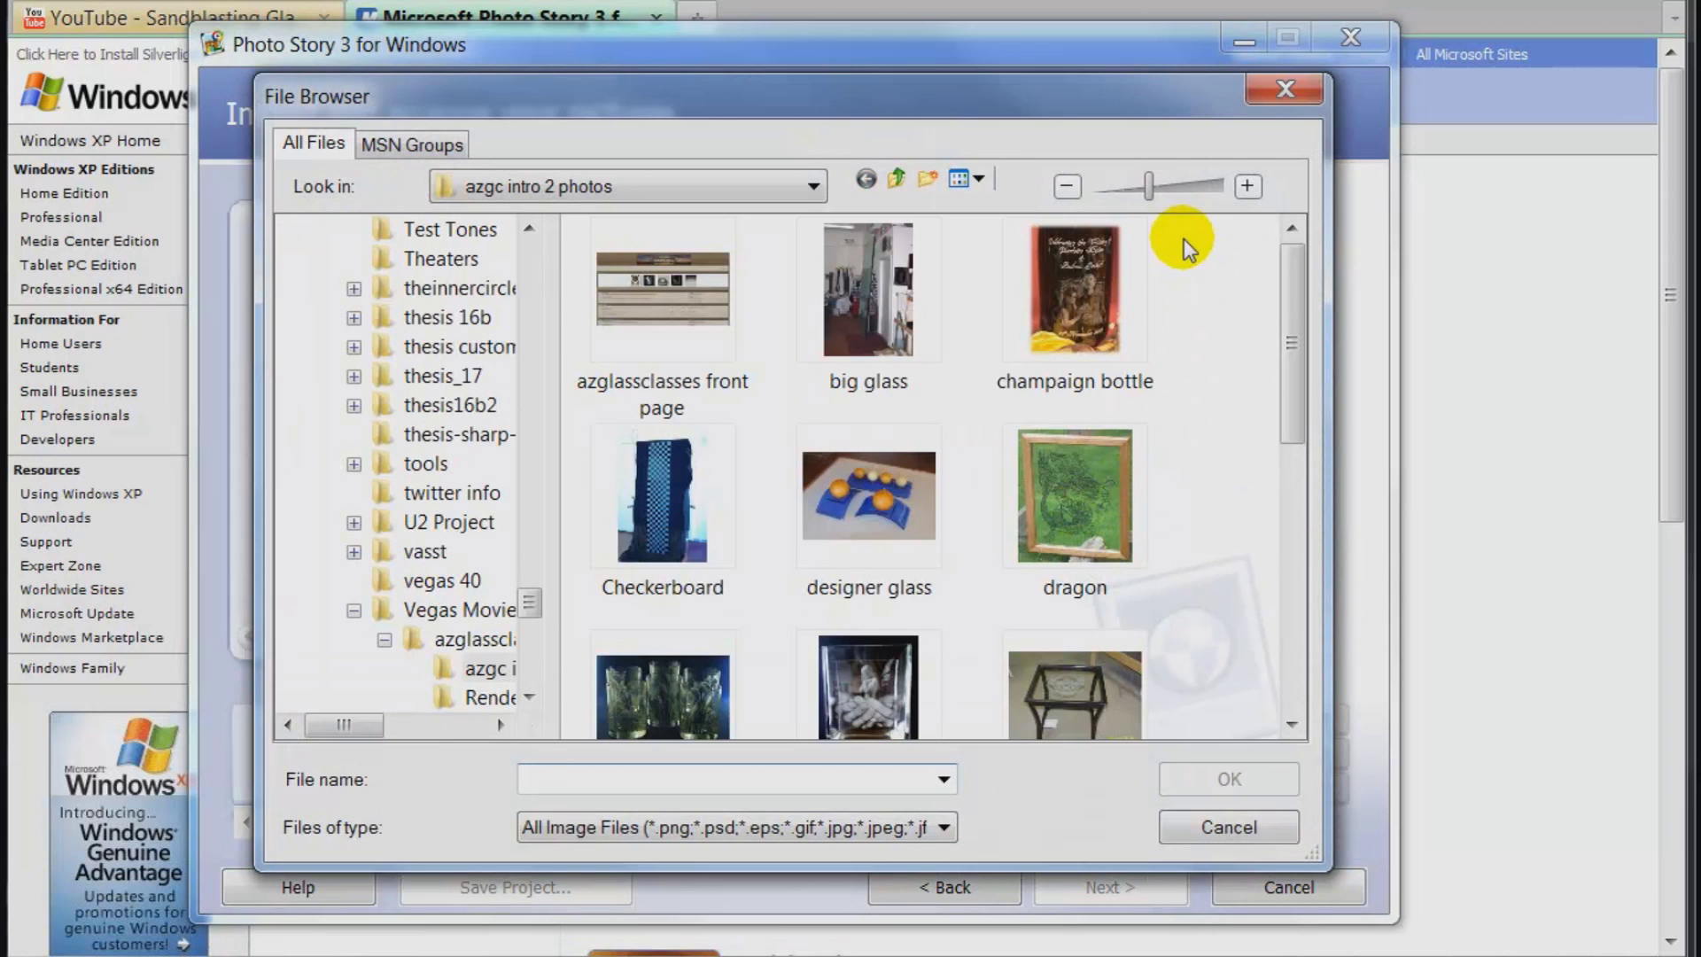
# Select every etched-glass photo in 'azgc intro 2 photos' and import them into the filmstrip.
pyautogui.moveTo(1183, 237)
pyautogui.mouseDown()
pyautogui.moveTo(587, 645)
pyautogui.moveTo(599, 828)
pyautogui.mouseUp()
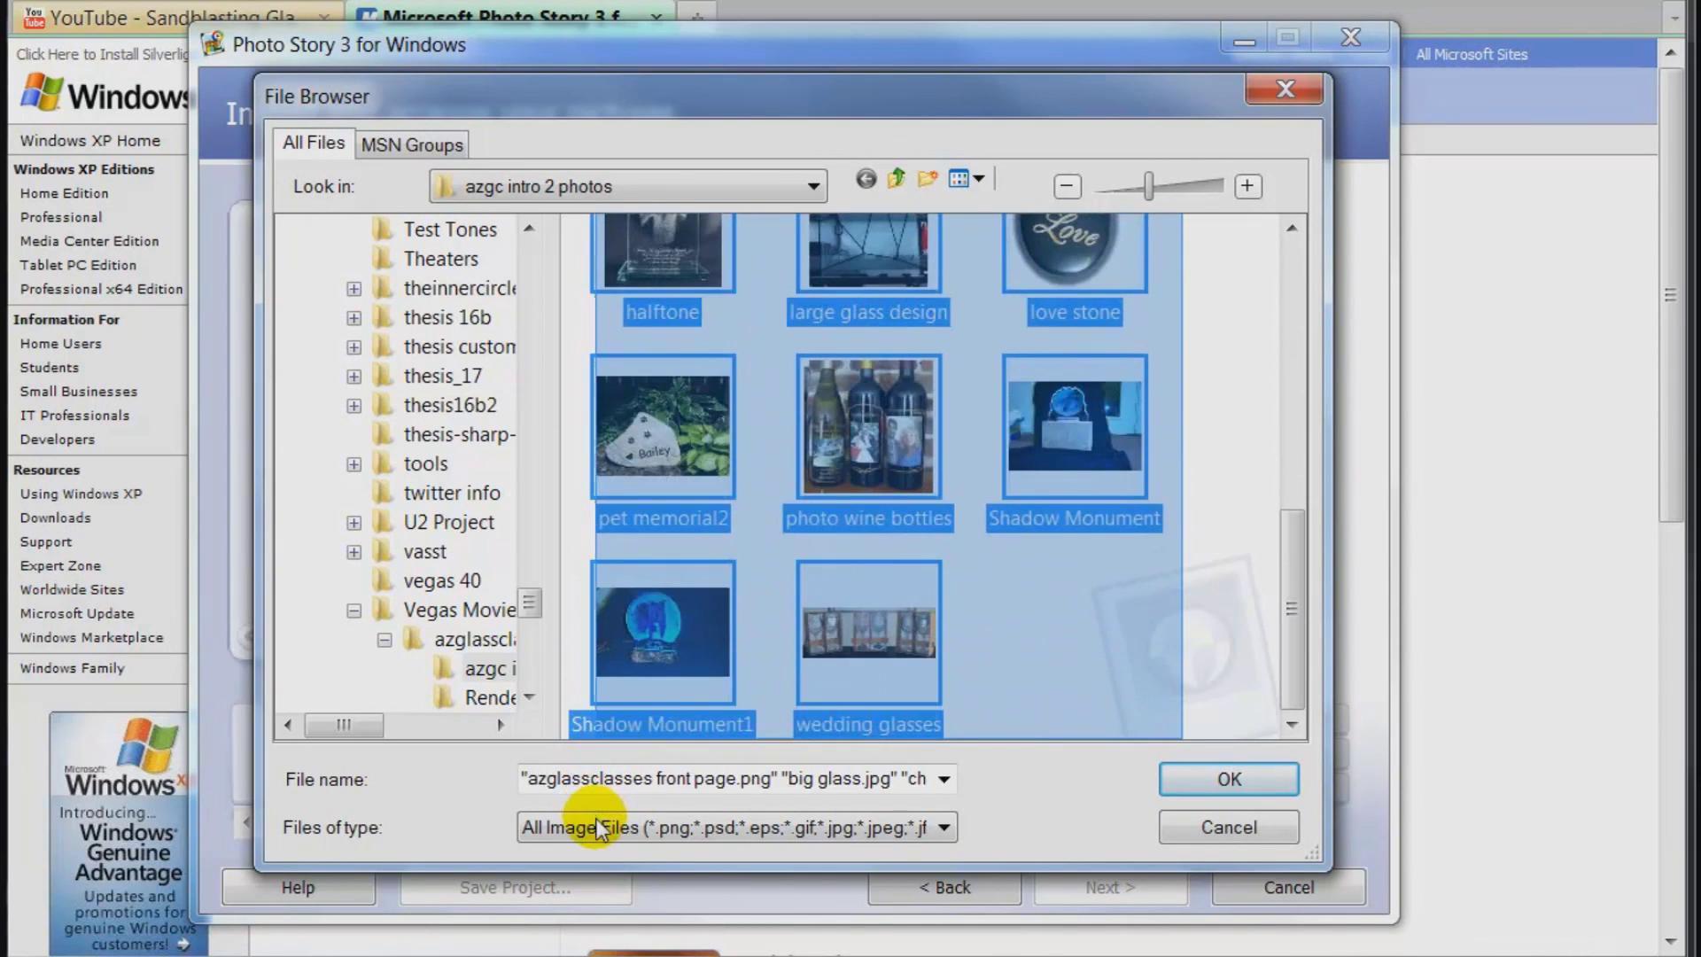
pyautogui.click(1216, 784)
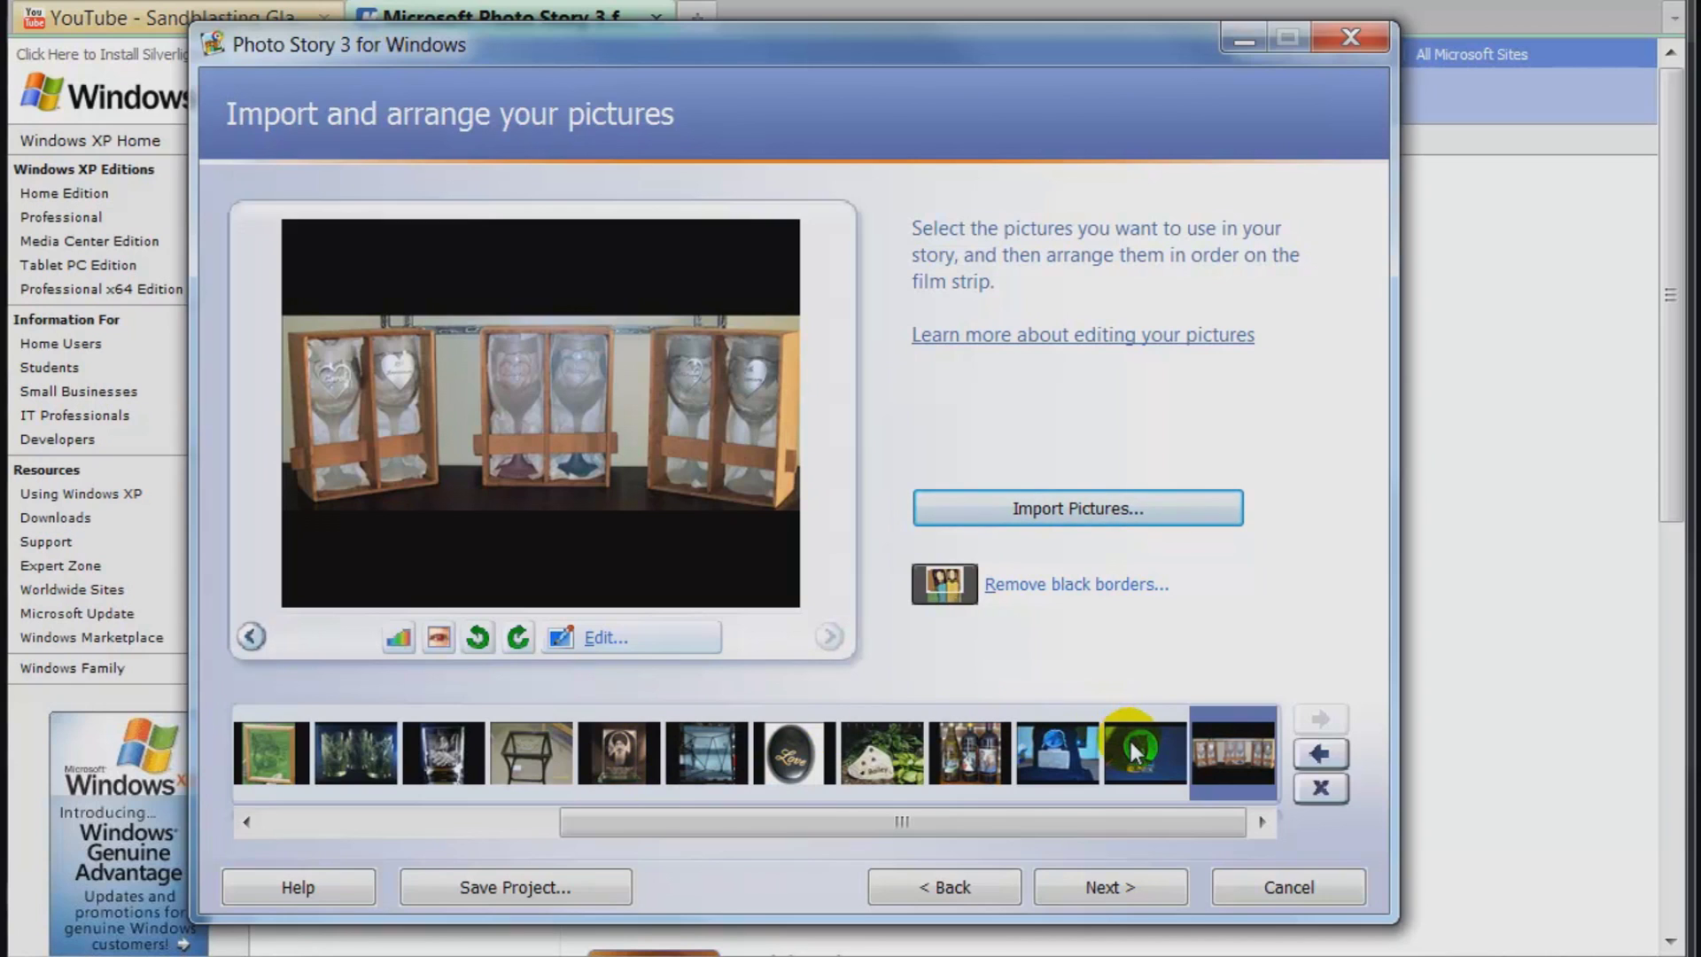
# Move the wine-glass picture four places earlier in the filmstrip.
pyautogui.click(1070, 601)
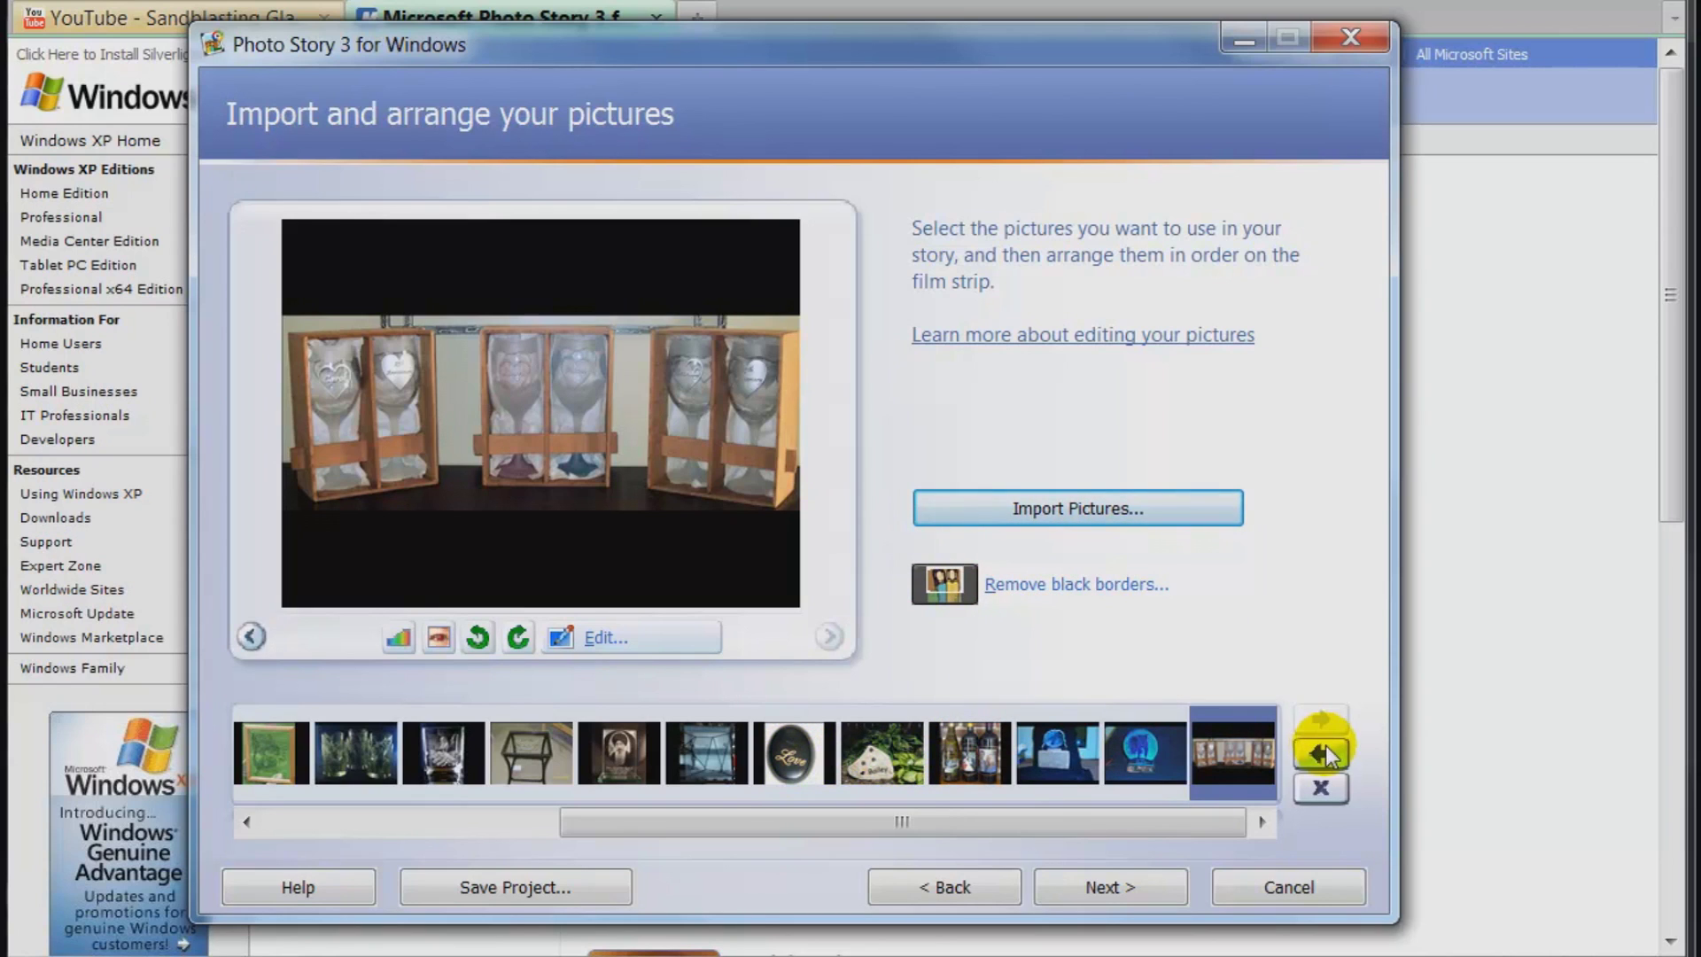
pyautogui.click(1249, 766)
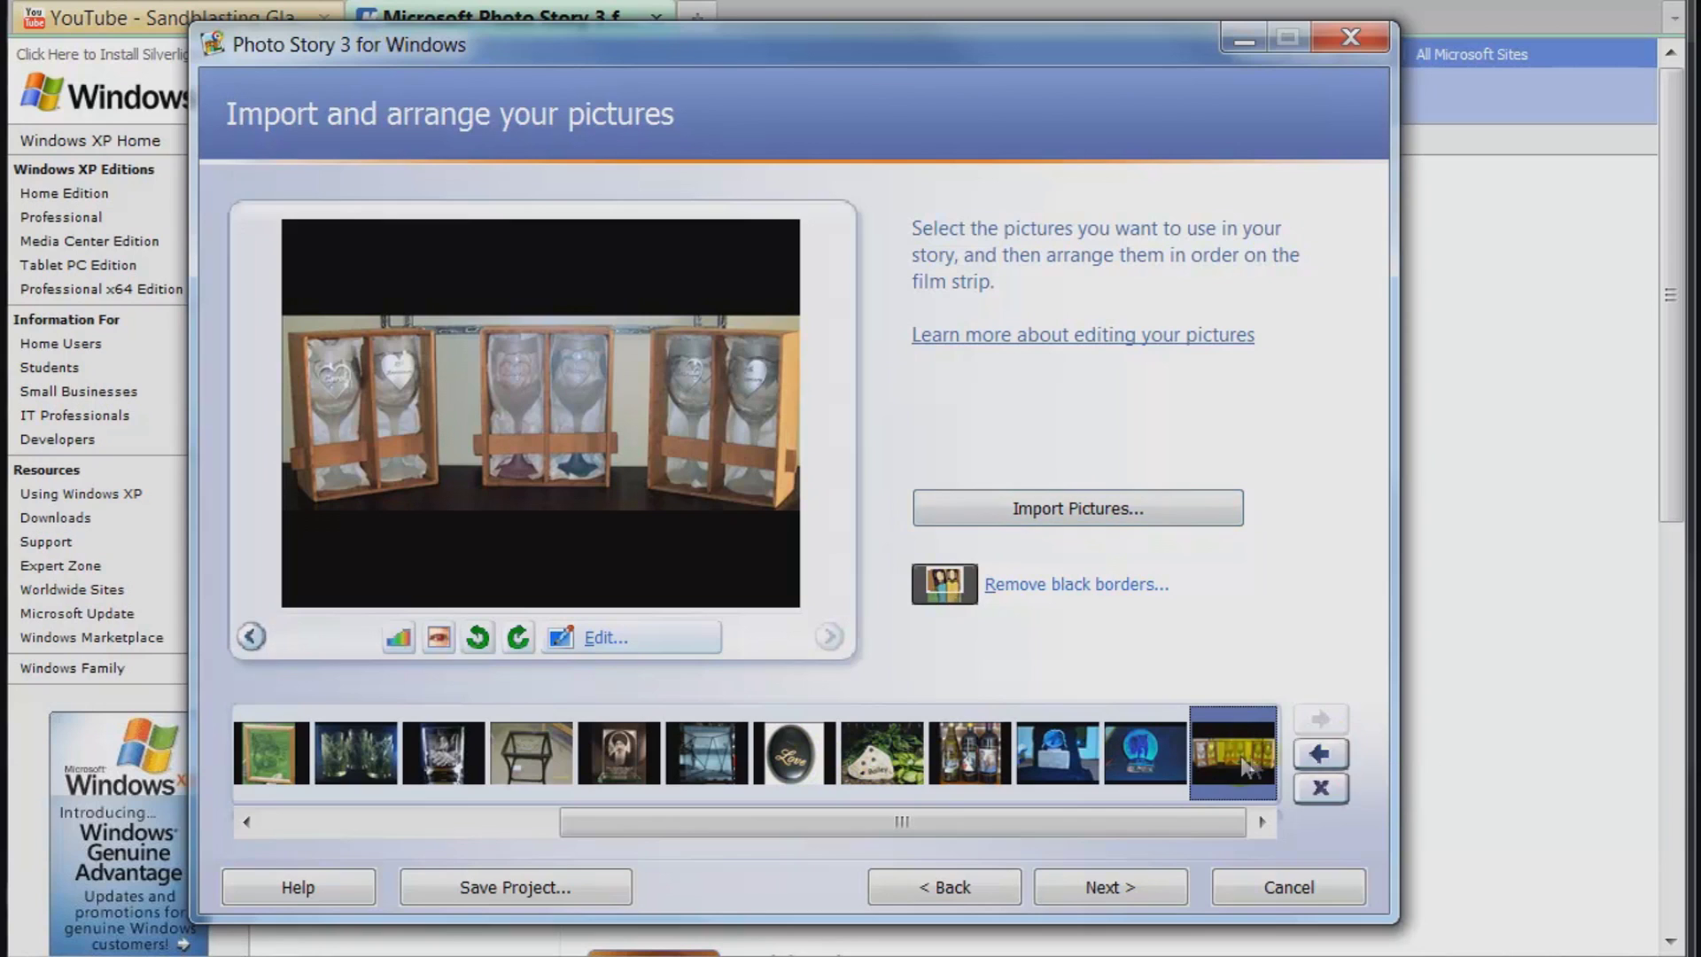
pyautogui.click(1320, 754)
pyautogui.click(1320, 754)
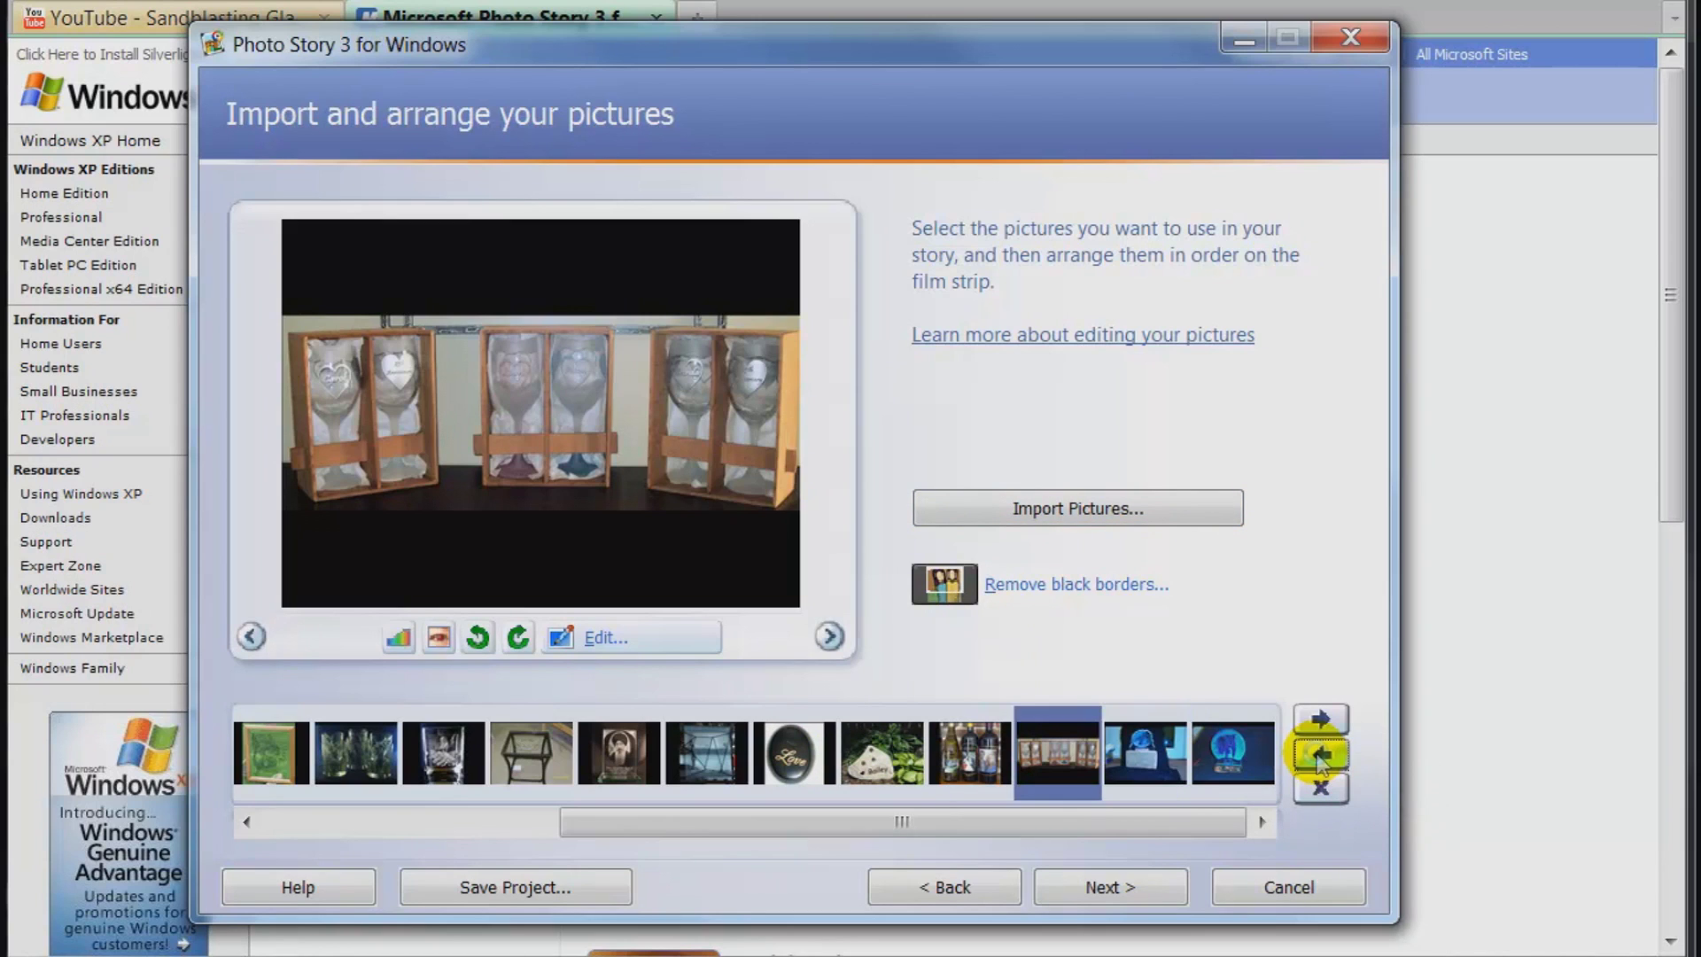
pyautogui.click(1320, 754)
pyautogui.click(1321, 758)
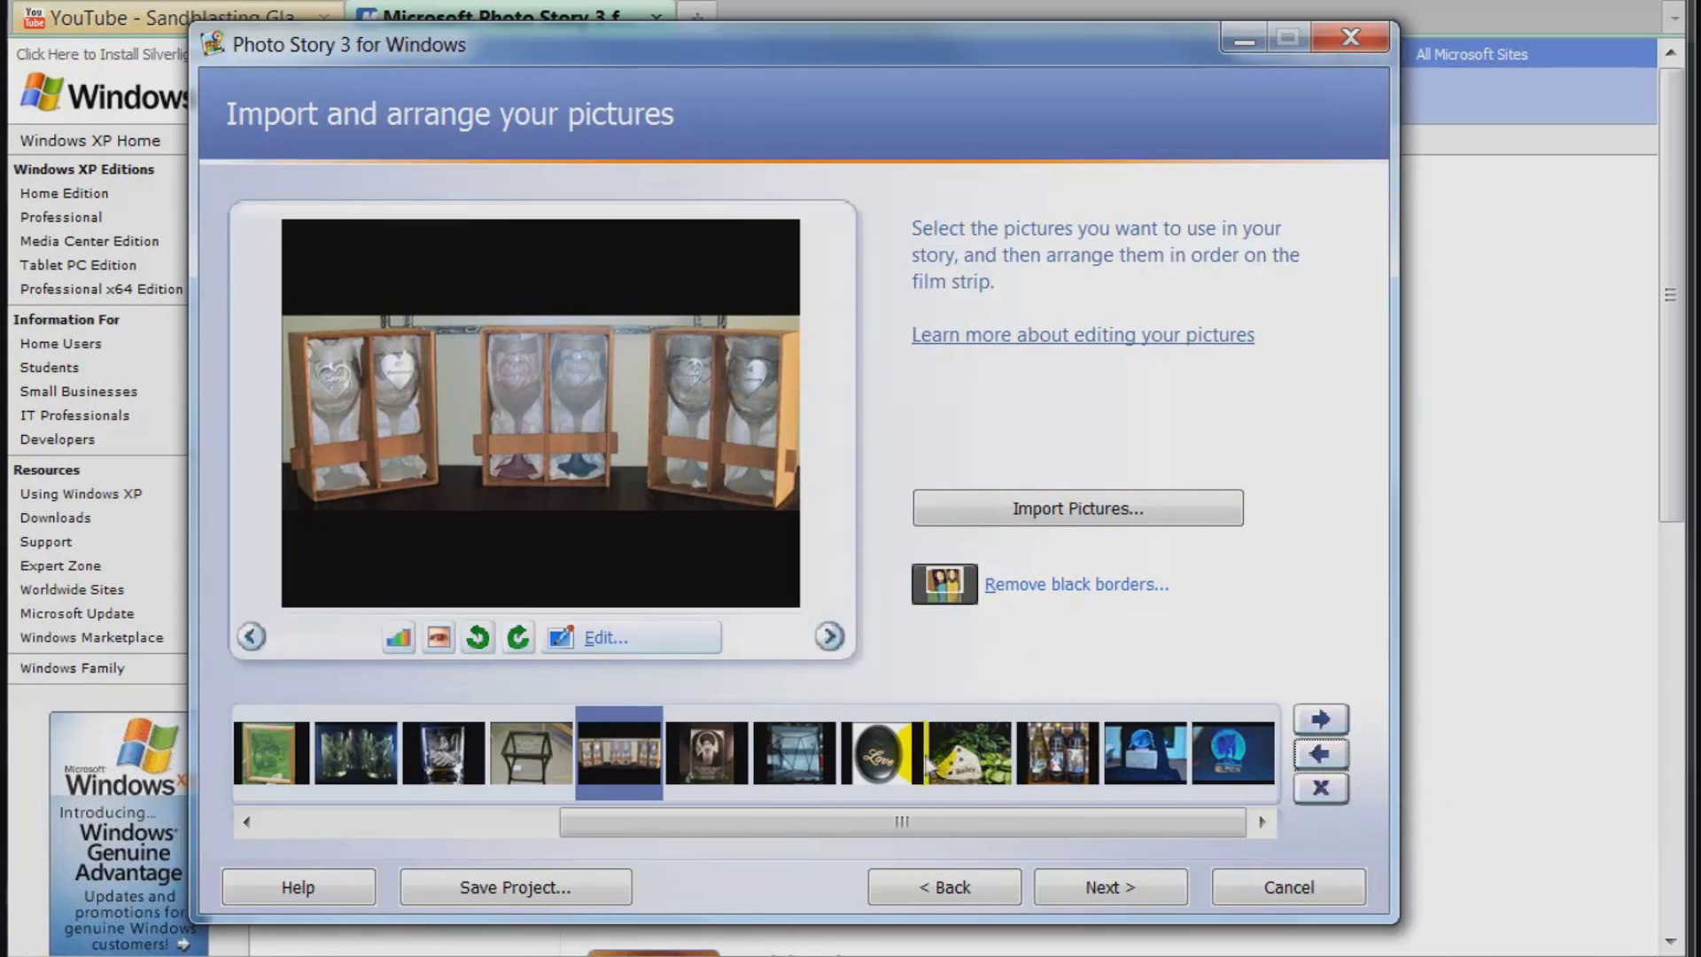
# Move the pet memorial stone picture to the end of the filmstrip.
pyautogui.click(934, 762)
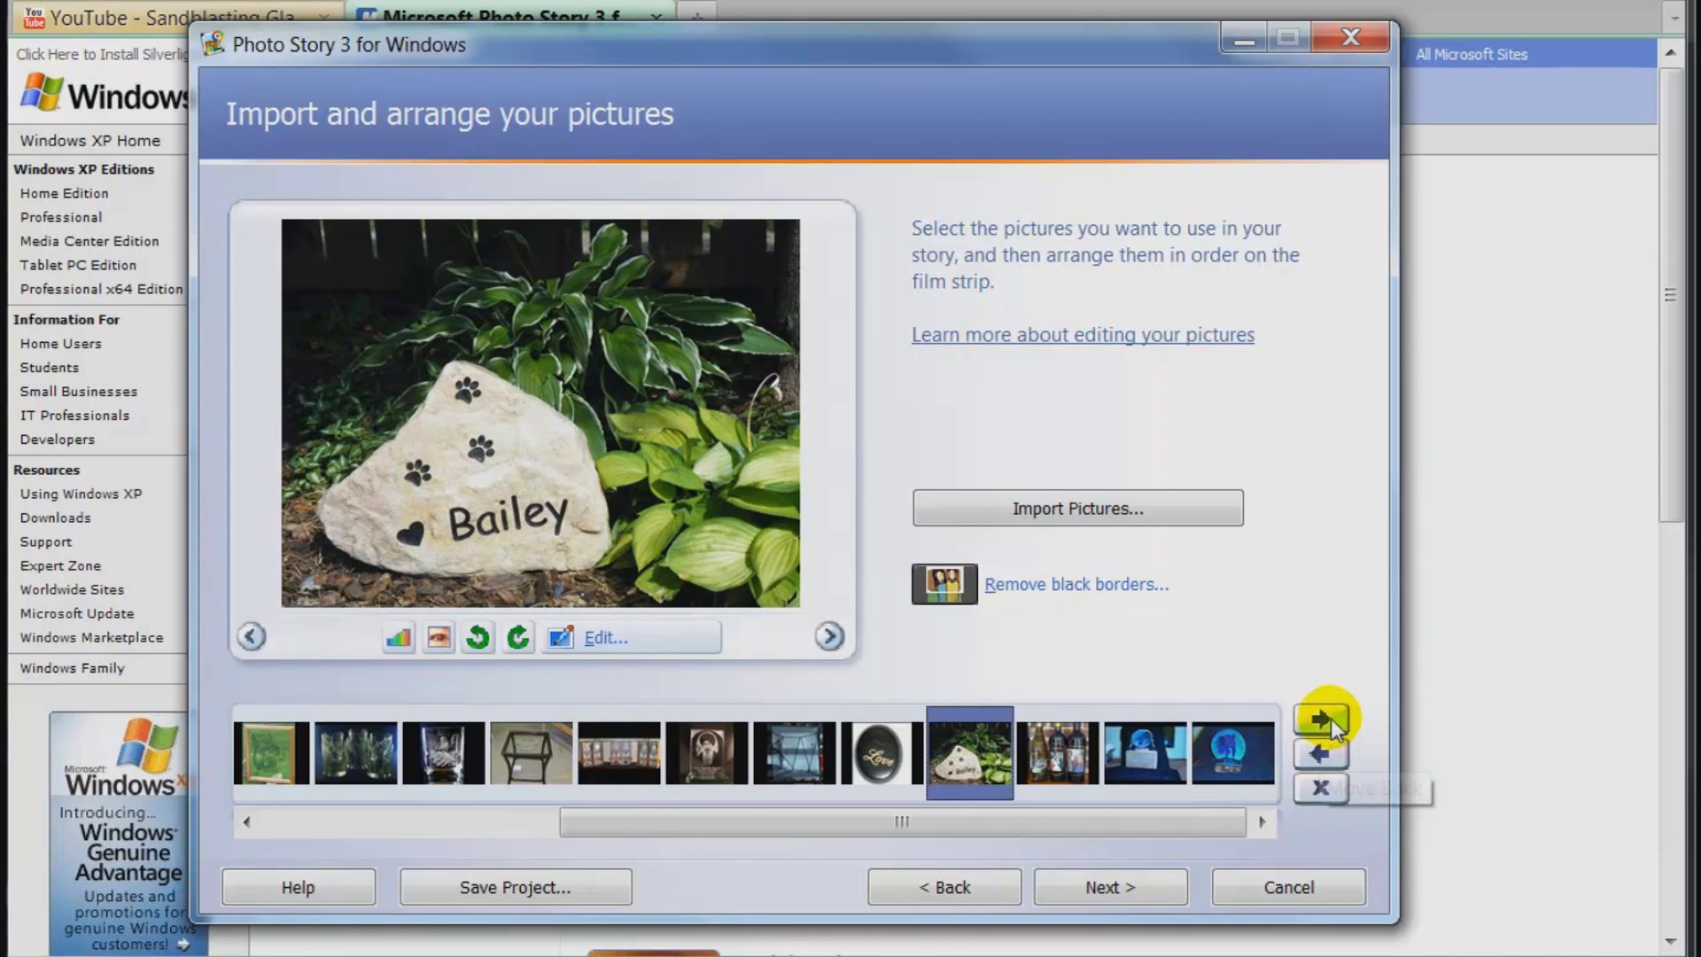
pyautogui.click(1320, 719)
pyautogui.click(1320, 718)
pyautogui.moveTo(863, 819); pyautogui.dragTo(546, 829)
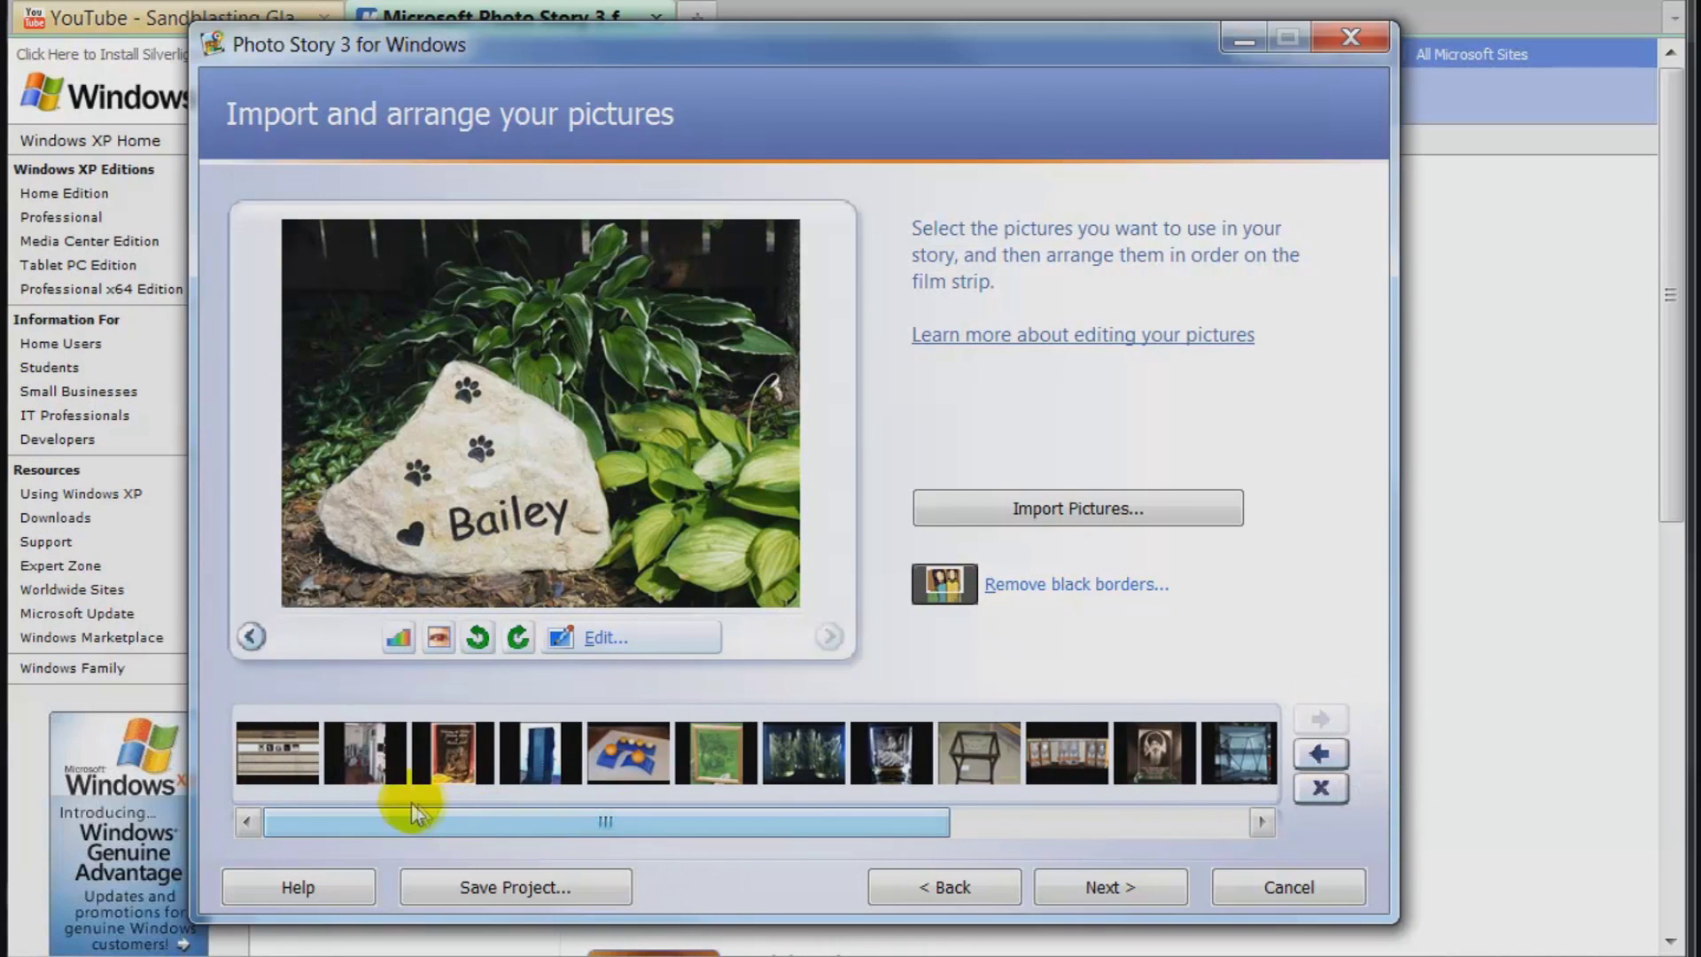
# Move the workshop room photo from second to fifth position, then advance to titling.
pyautogui.click(370, 757)
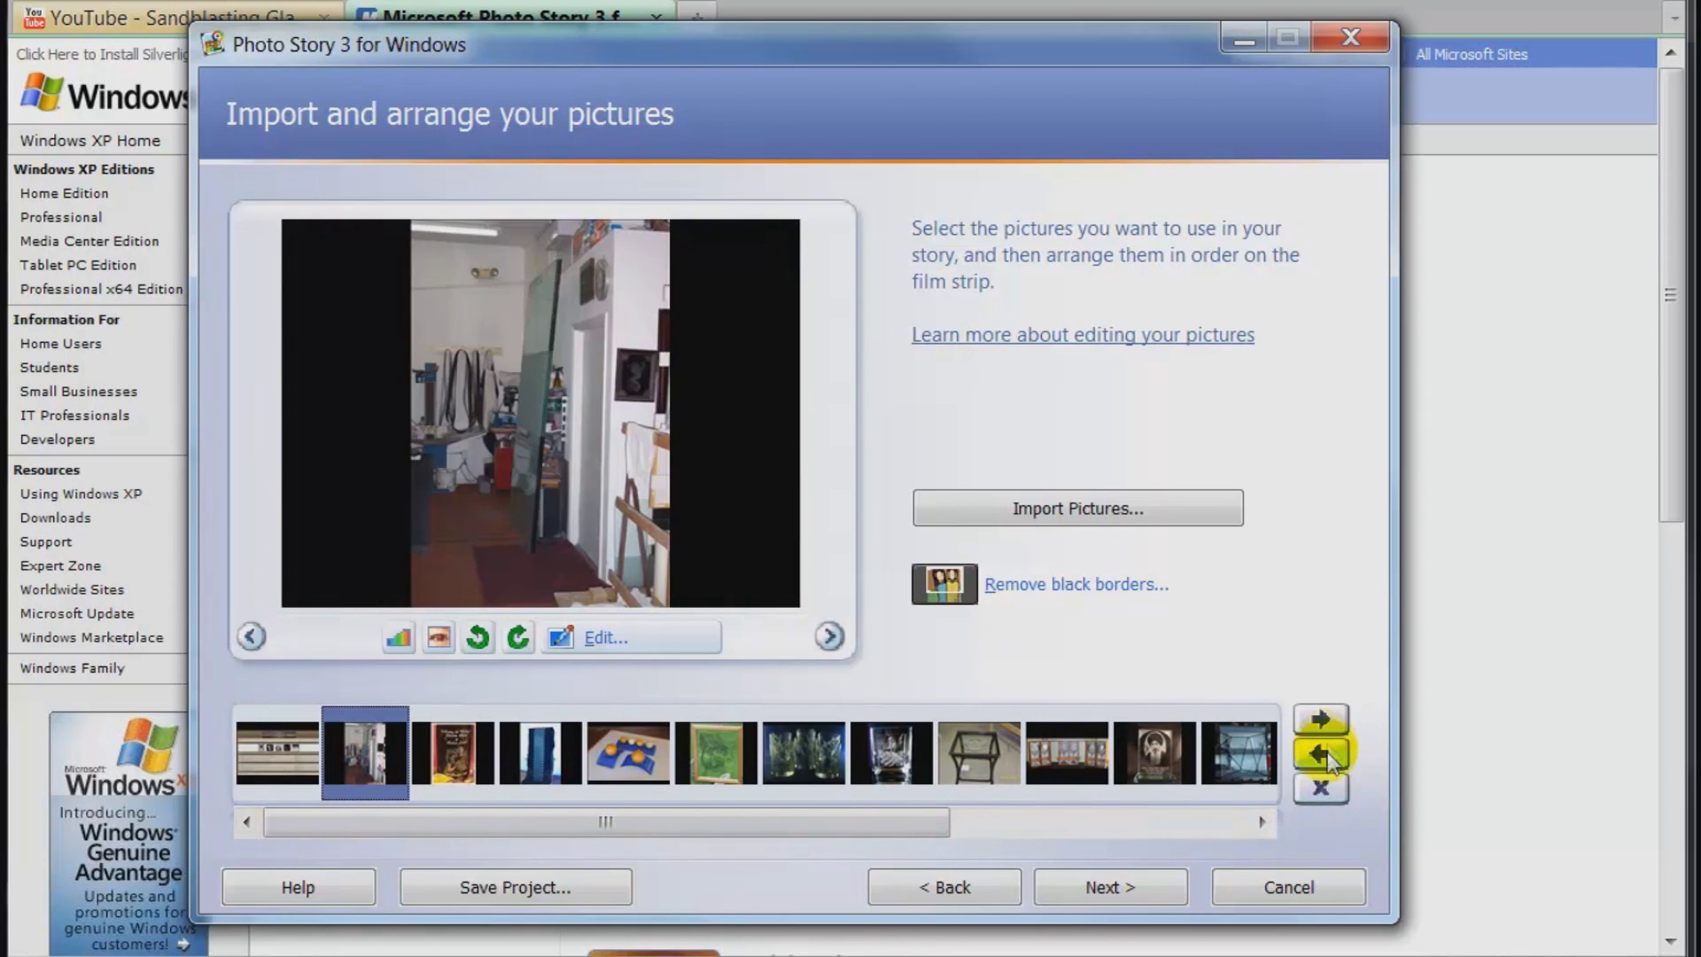
pyautogui.click(1321, 719)
pyautogui.click(1322, 720)
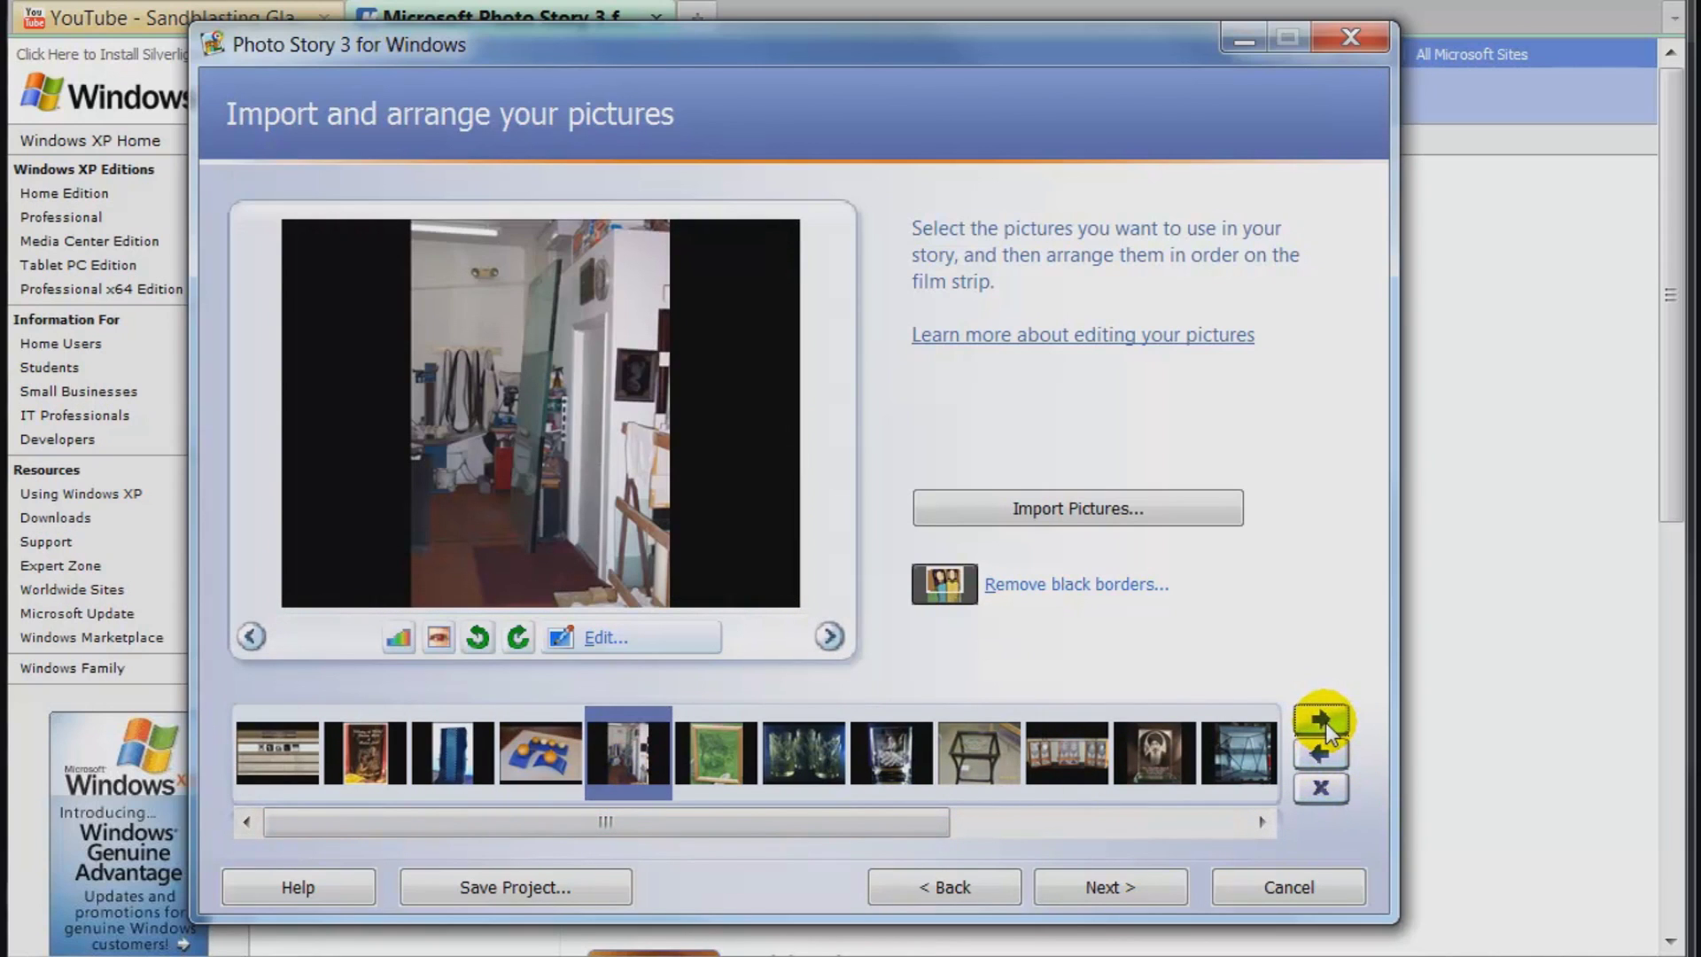
pyautogui.click(1110, 882)
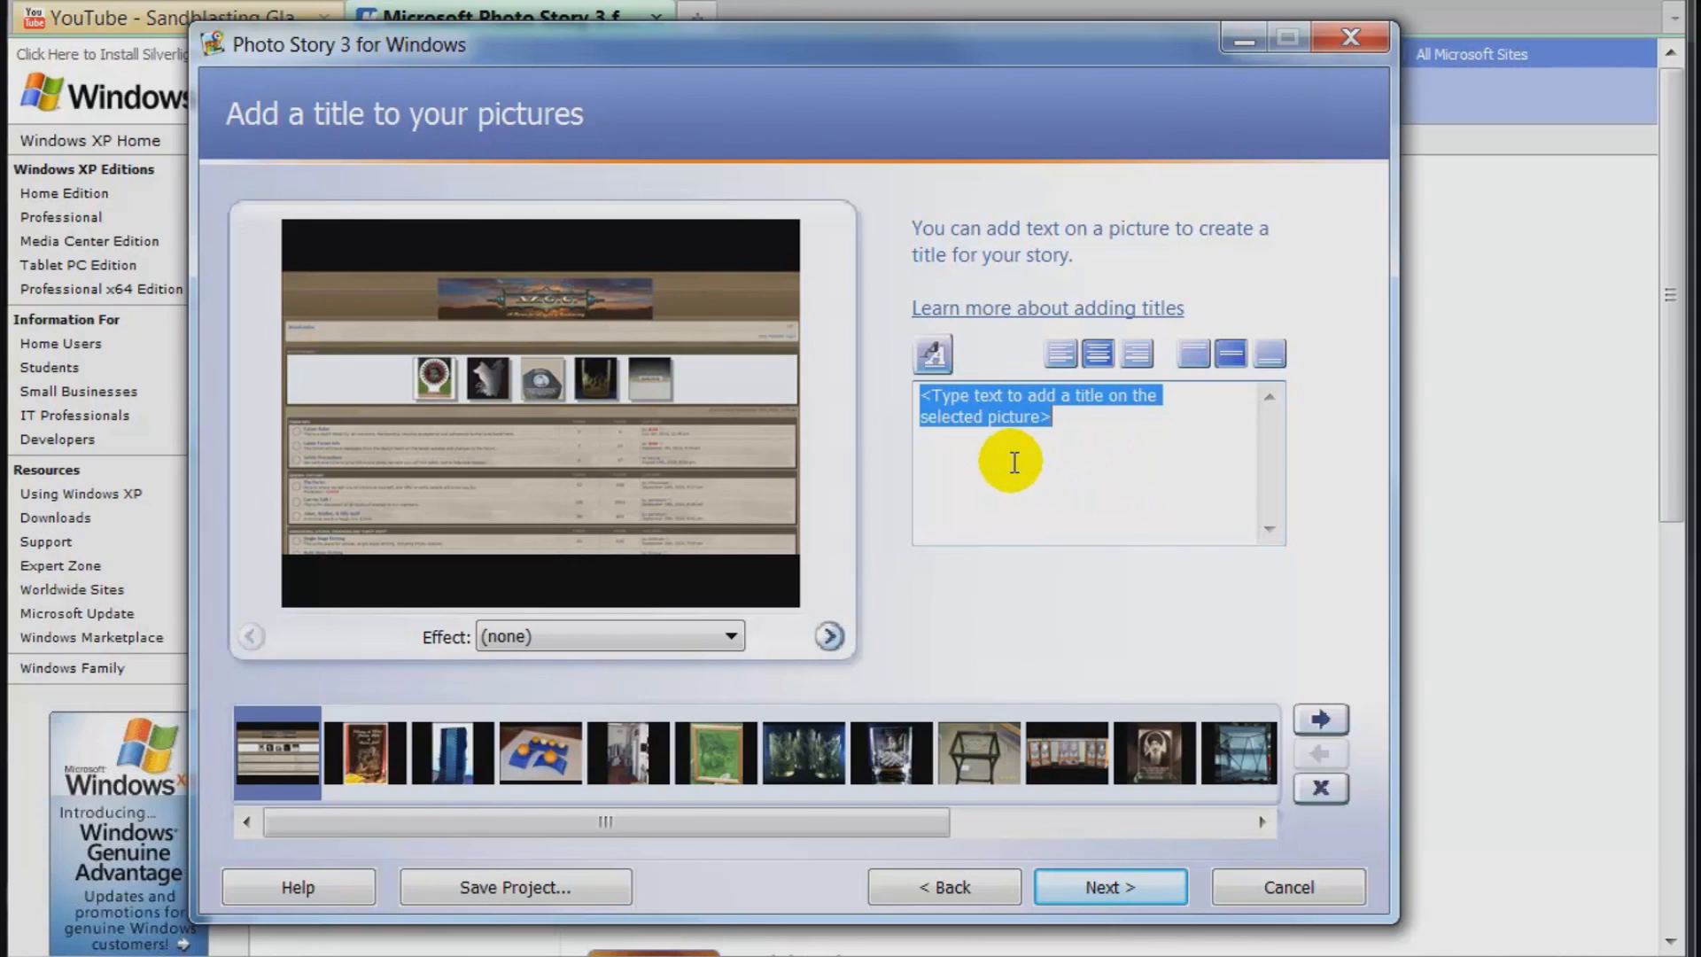
# Accept the default title font in the Font dialog and continue to narration.
pyautogui.click(933, 353)
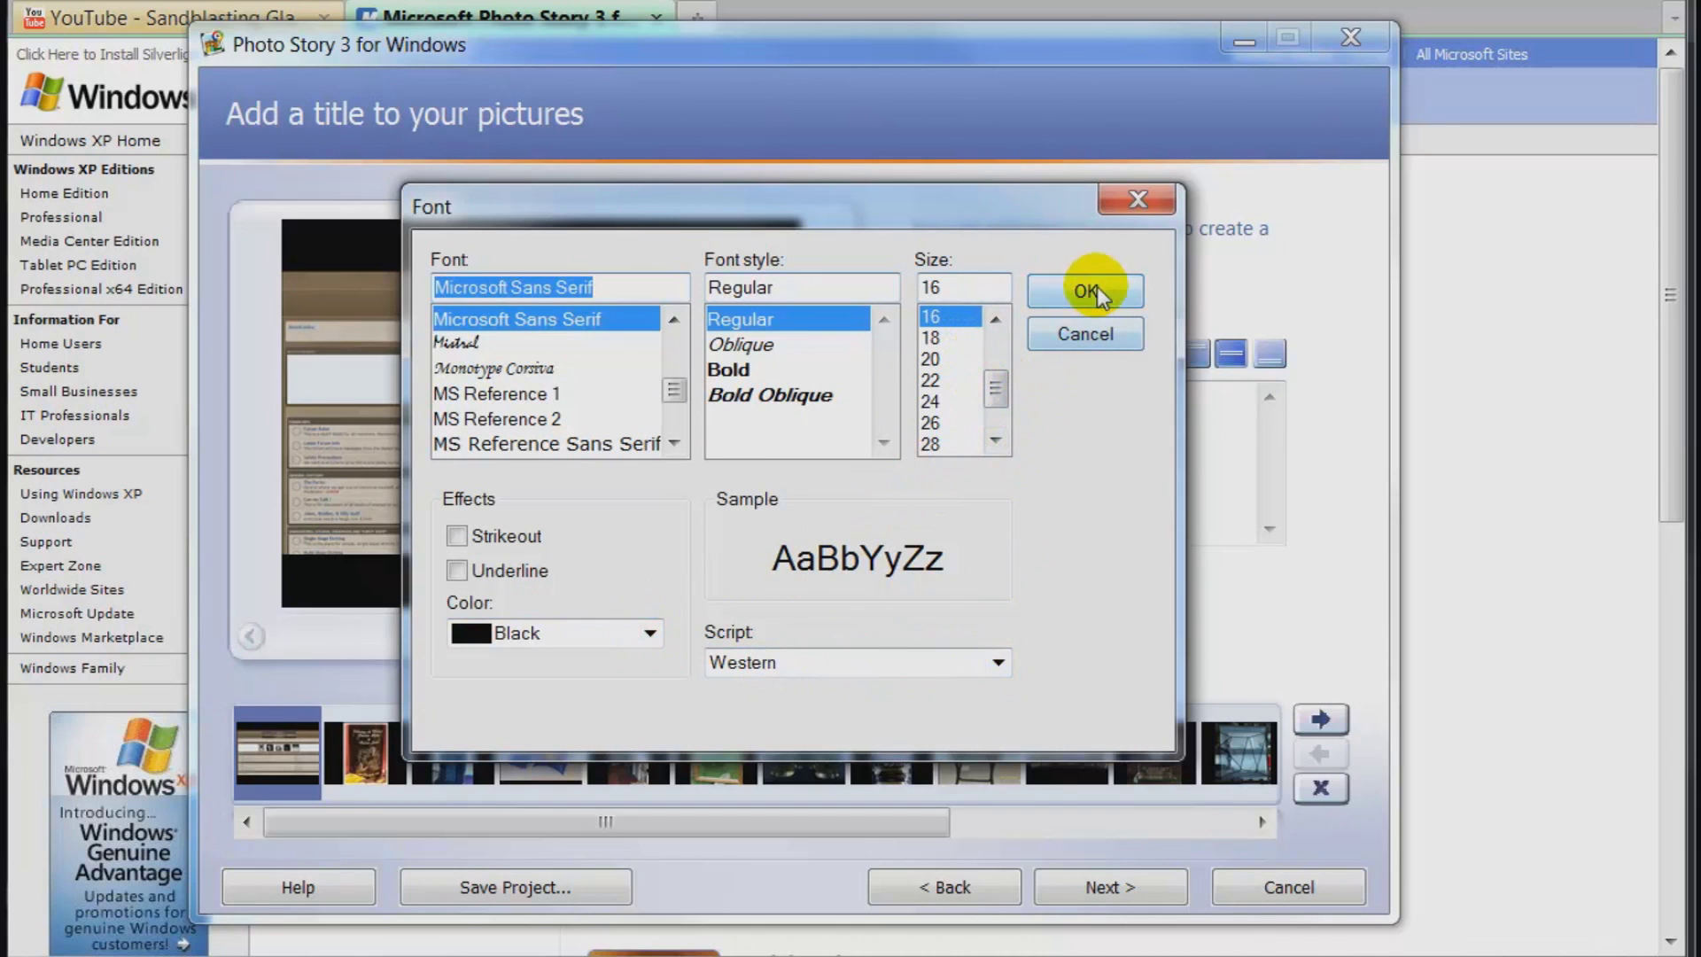
pyautogui.click(1136, 201)
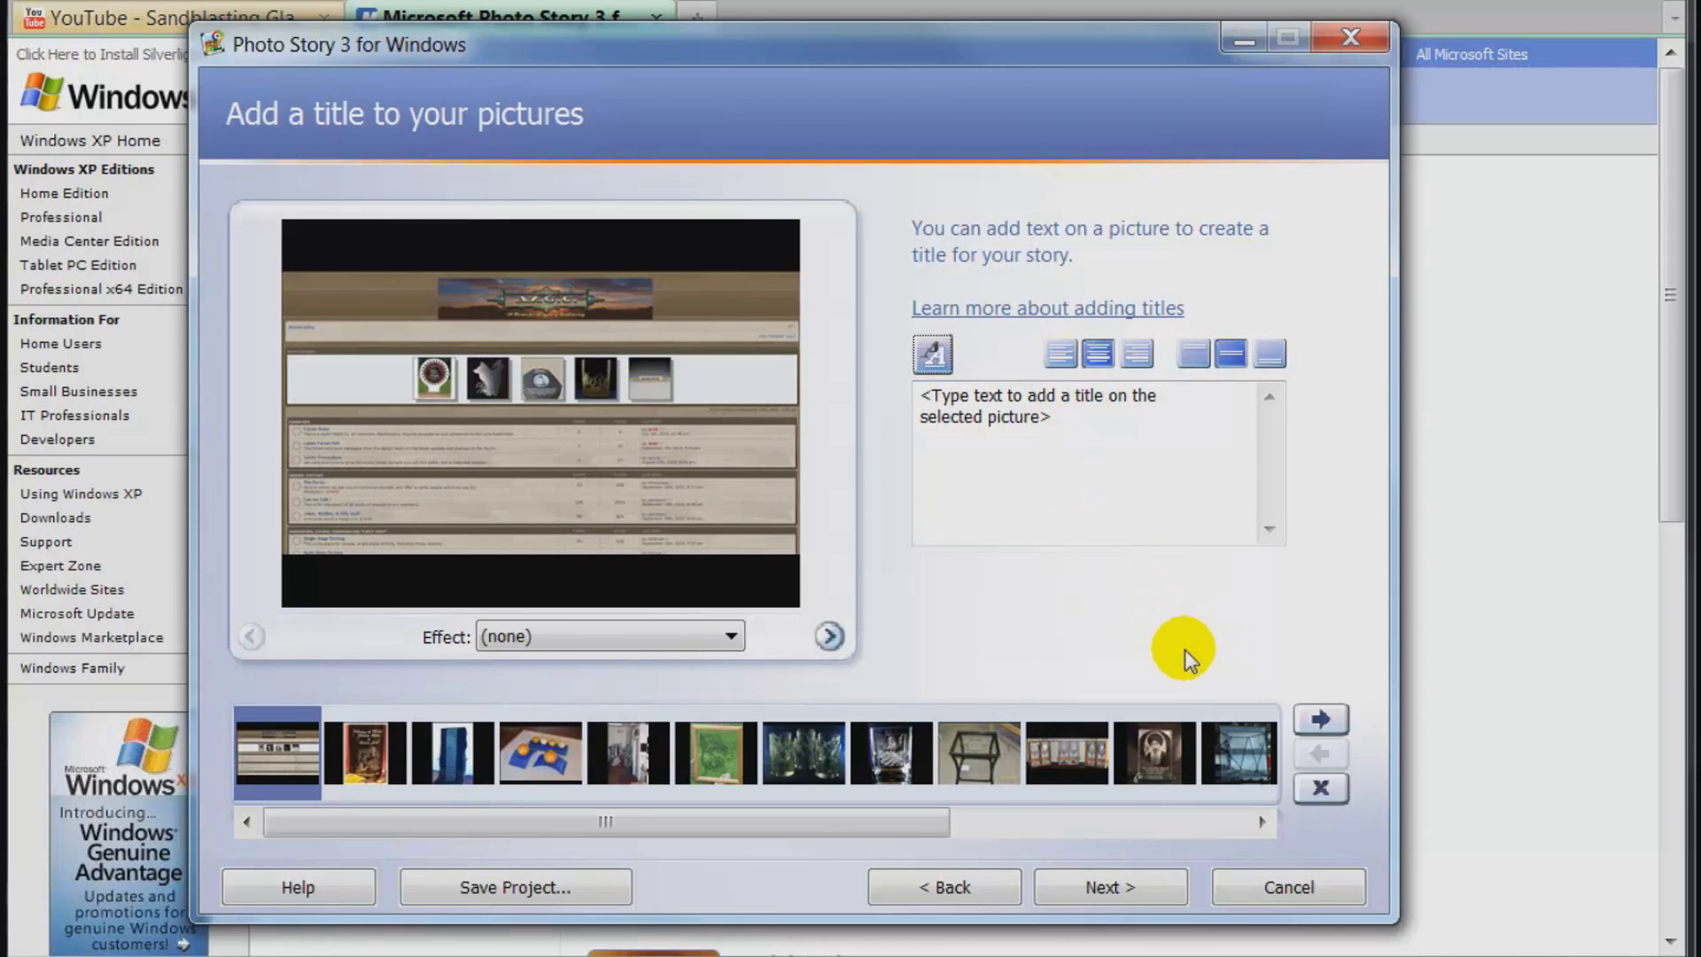
pyautogui.click(1131, 885)
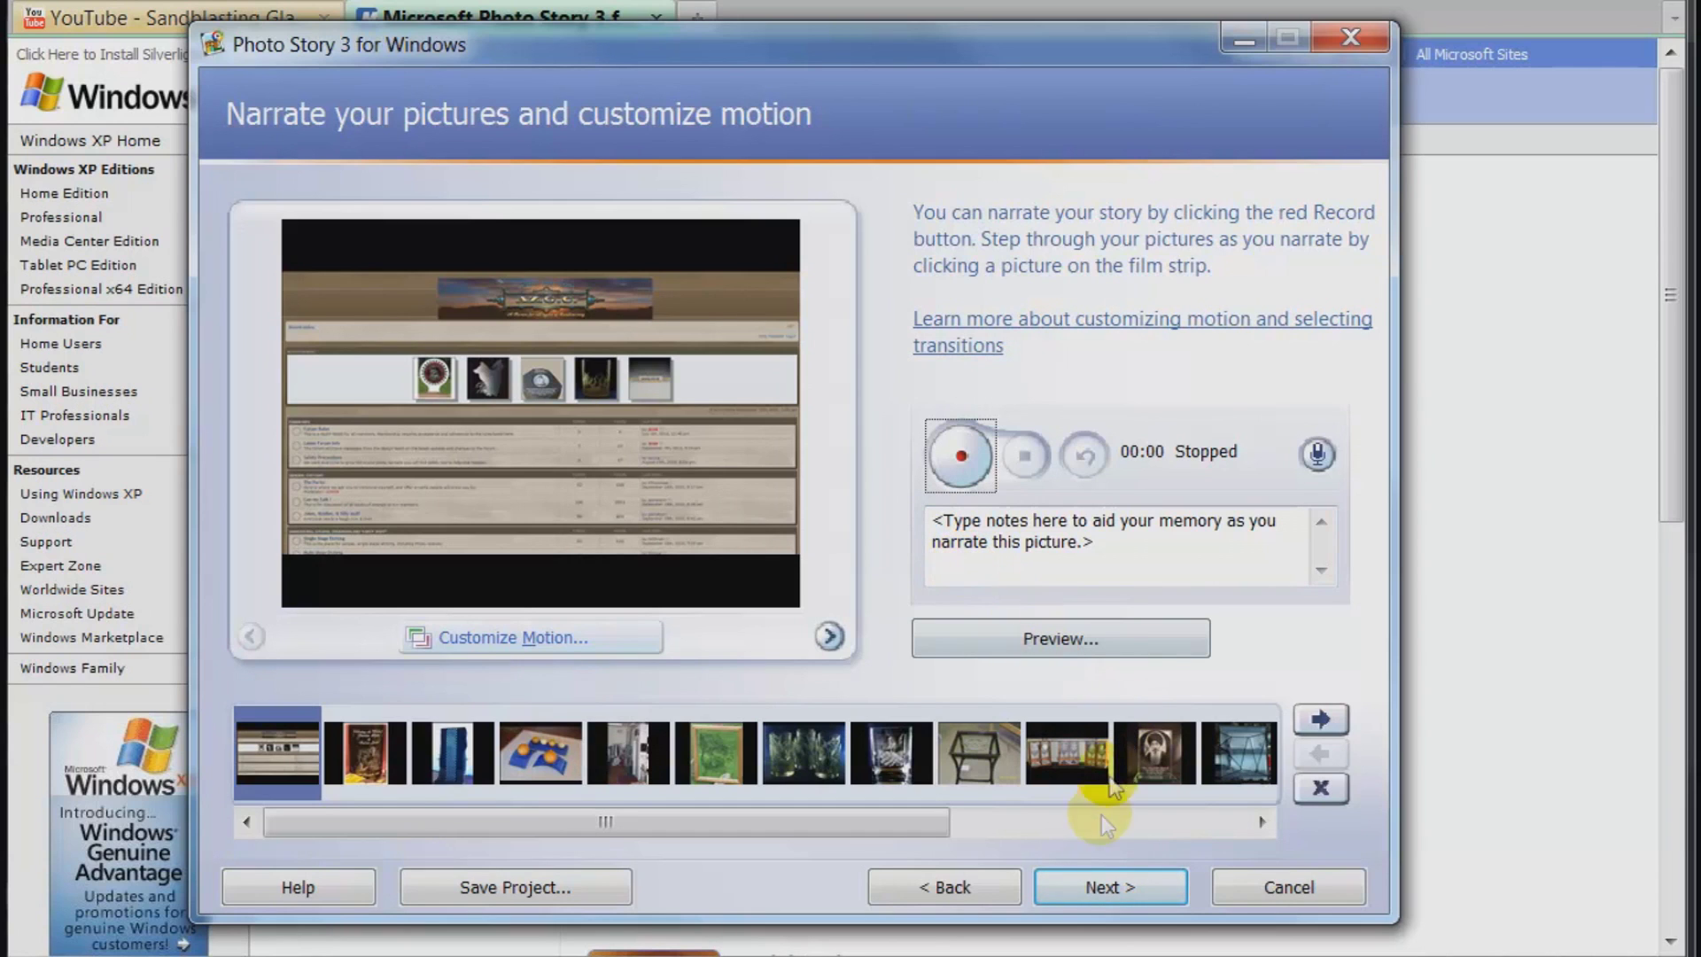
# Skip narration and proceed to the background music step.
pyautogui.click(1147, 901)
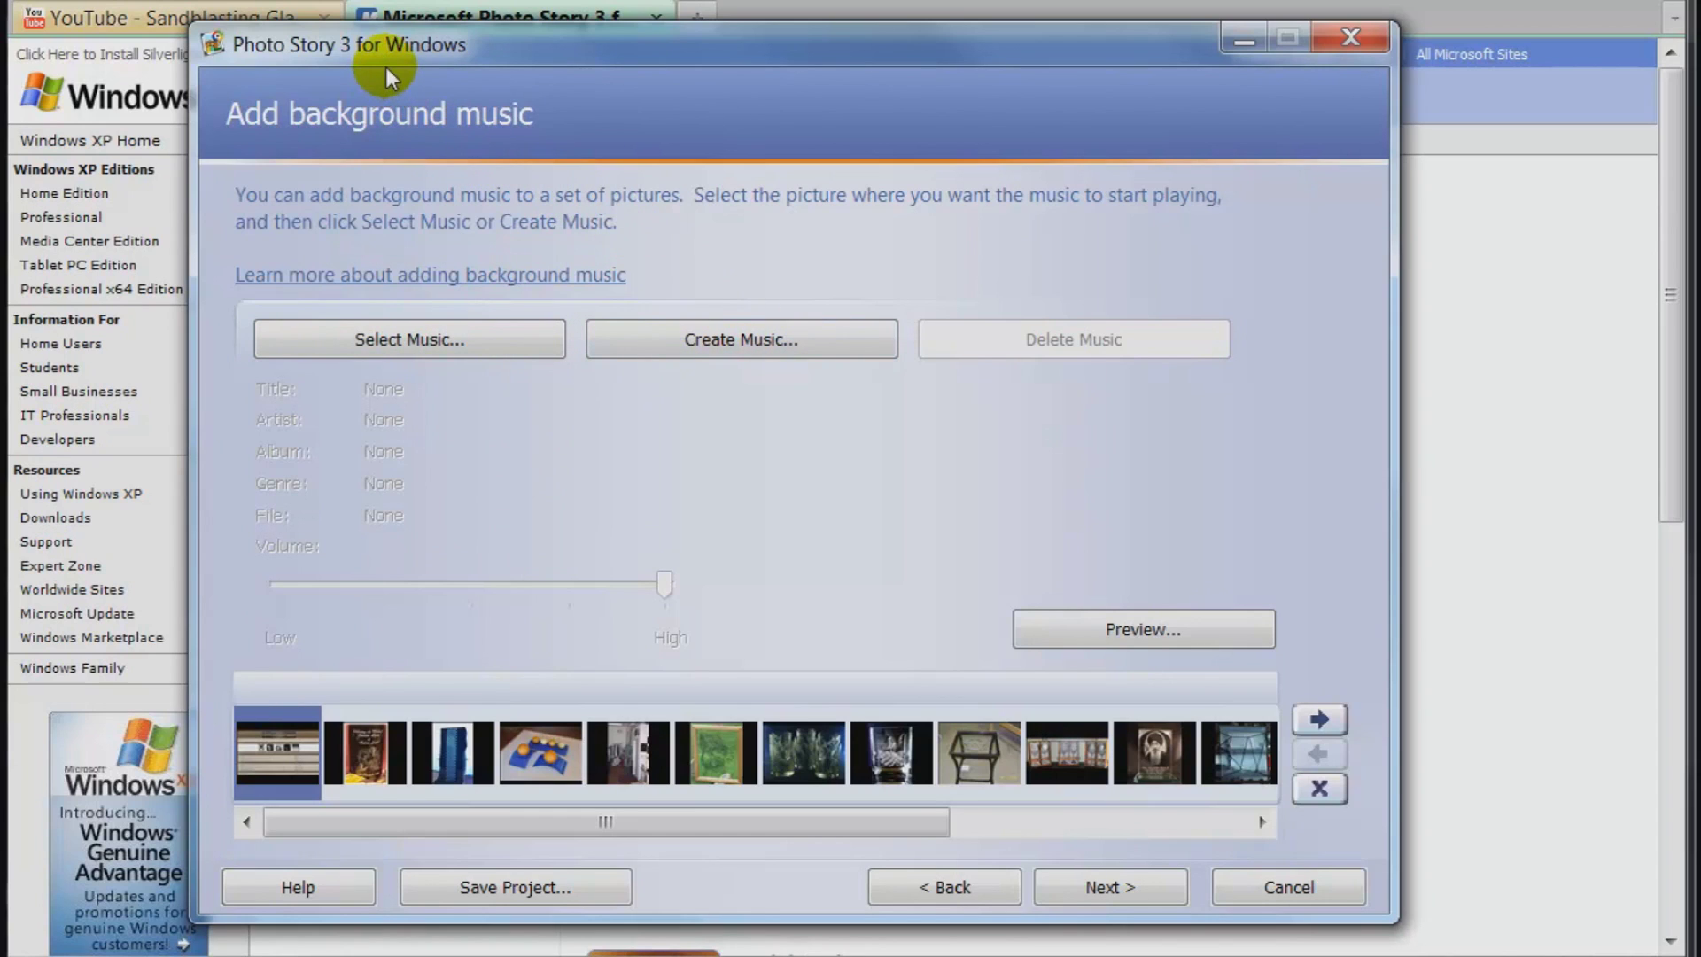
# Open Create Music, pick a mood, and preview the music while adjusting the tempo.
pyautogui.click(732, 338)
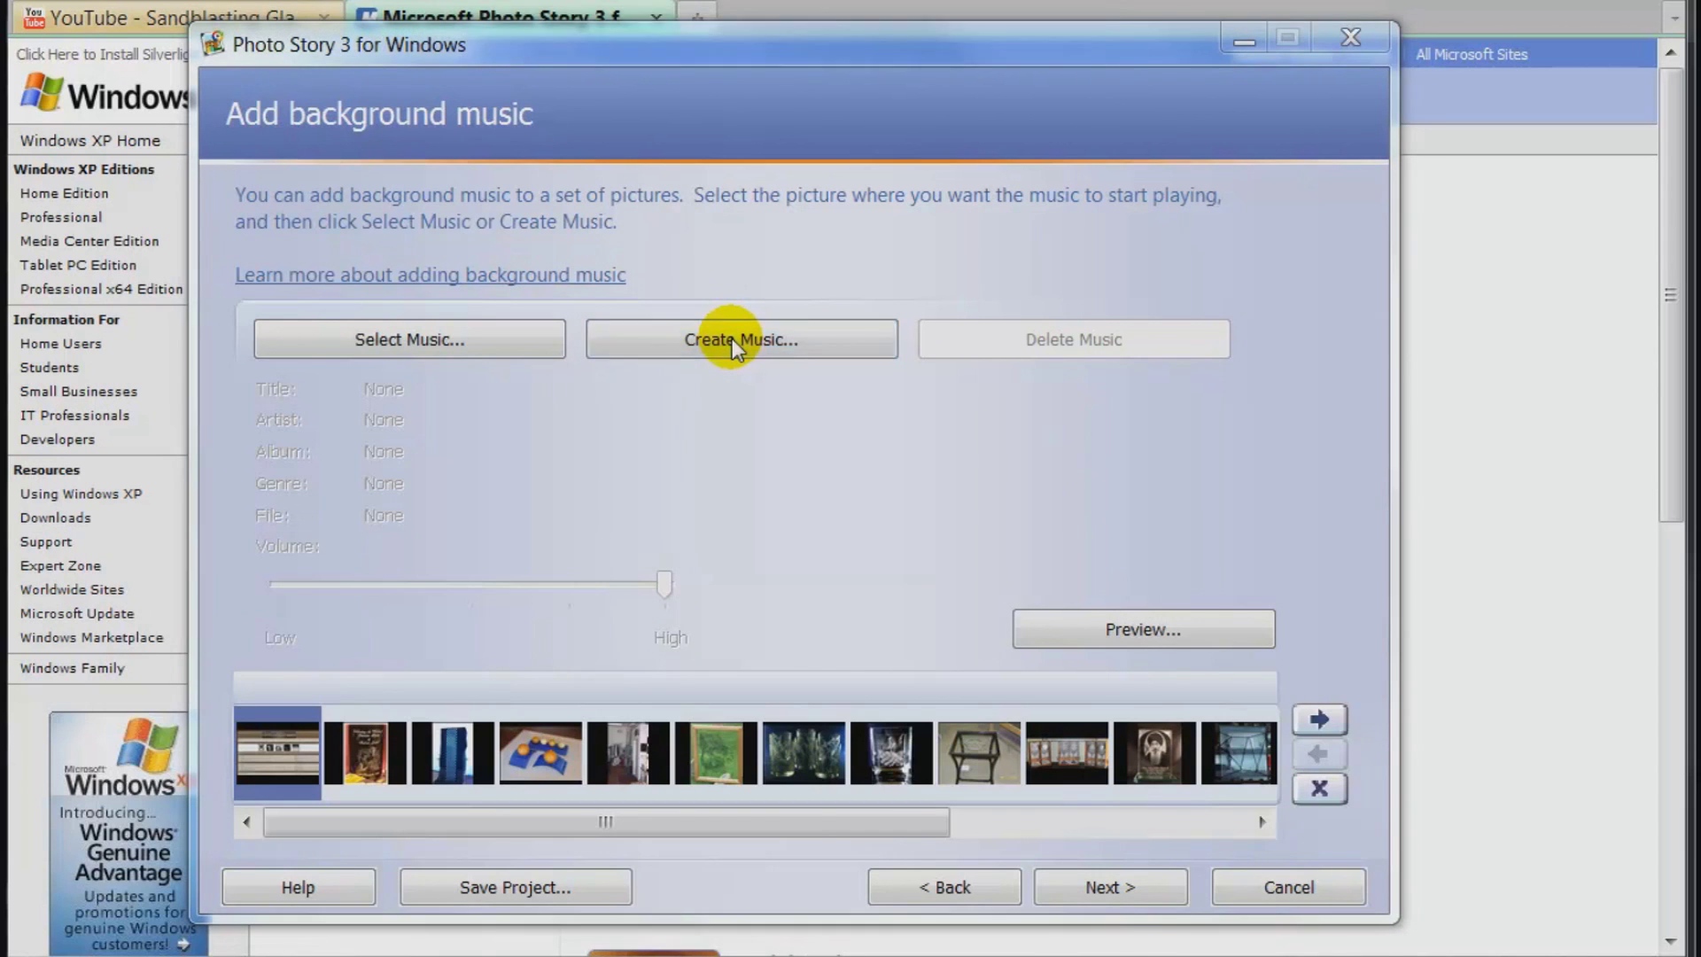
pyautogui.click(732, 338)
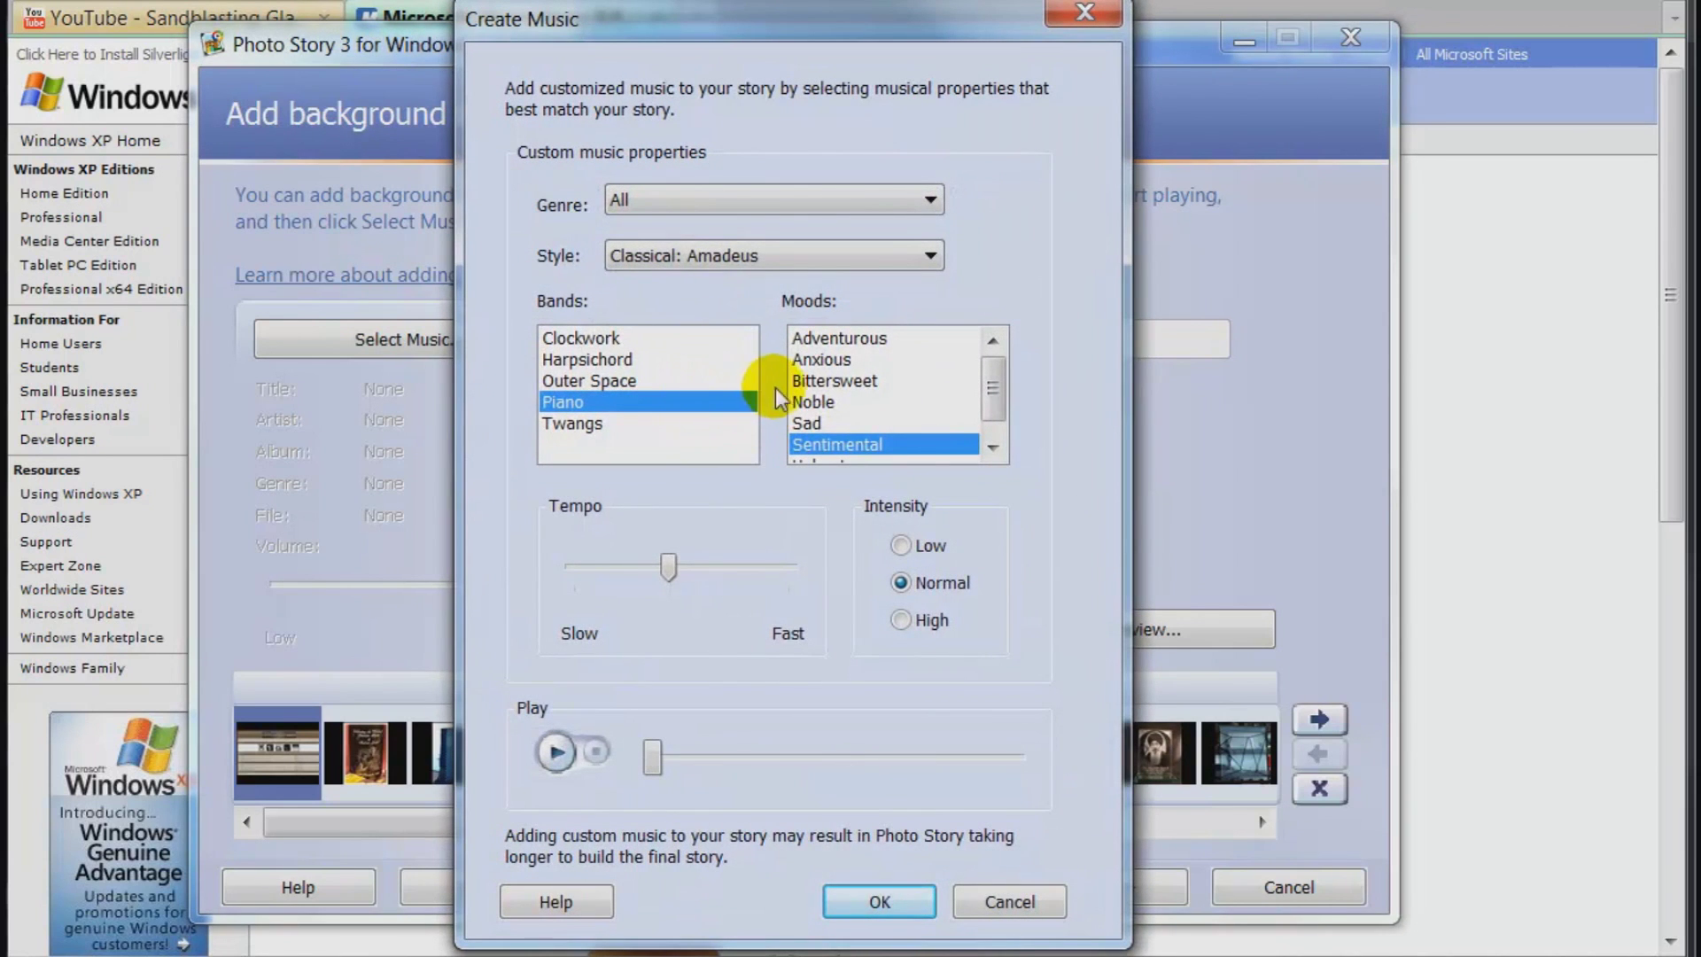
pyautogui.click(820, 344)
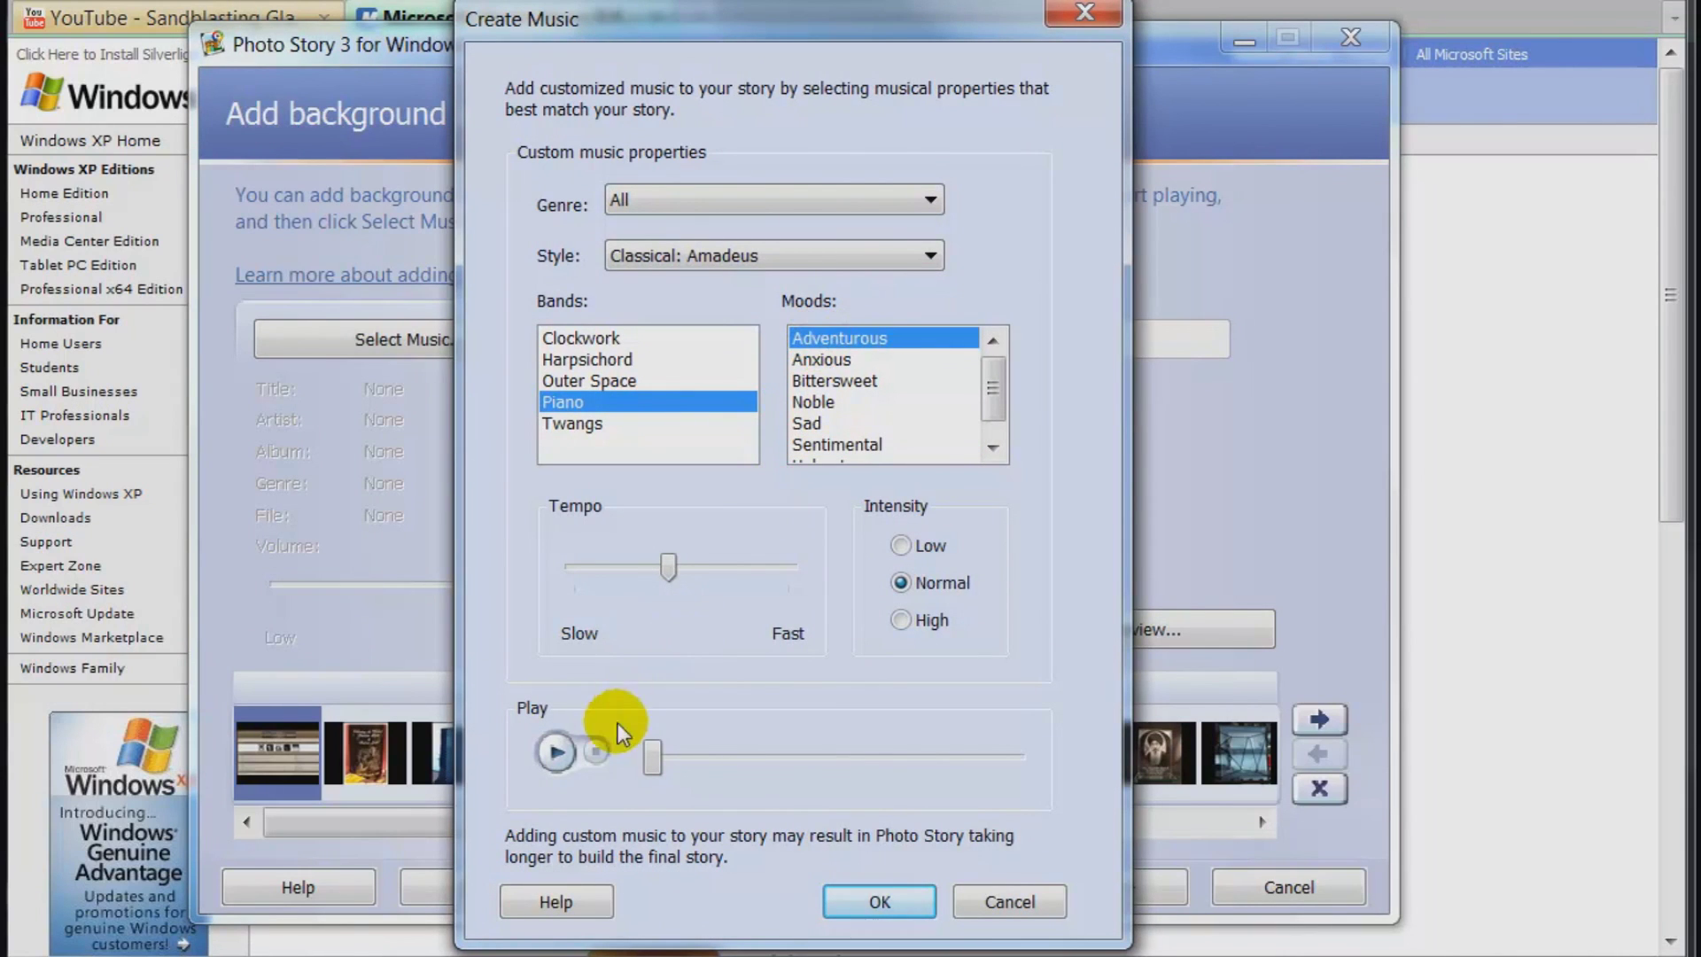
pyautogui.click(556, 753)
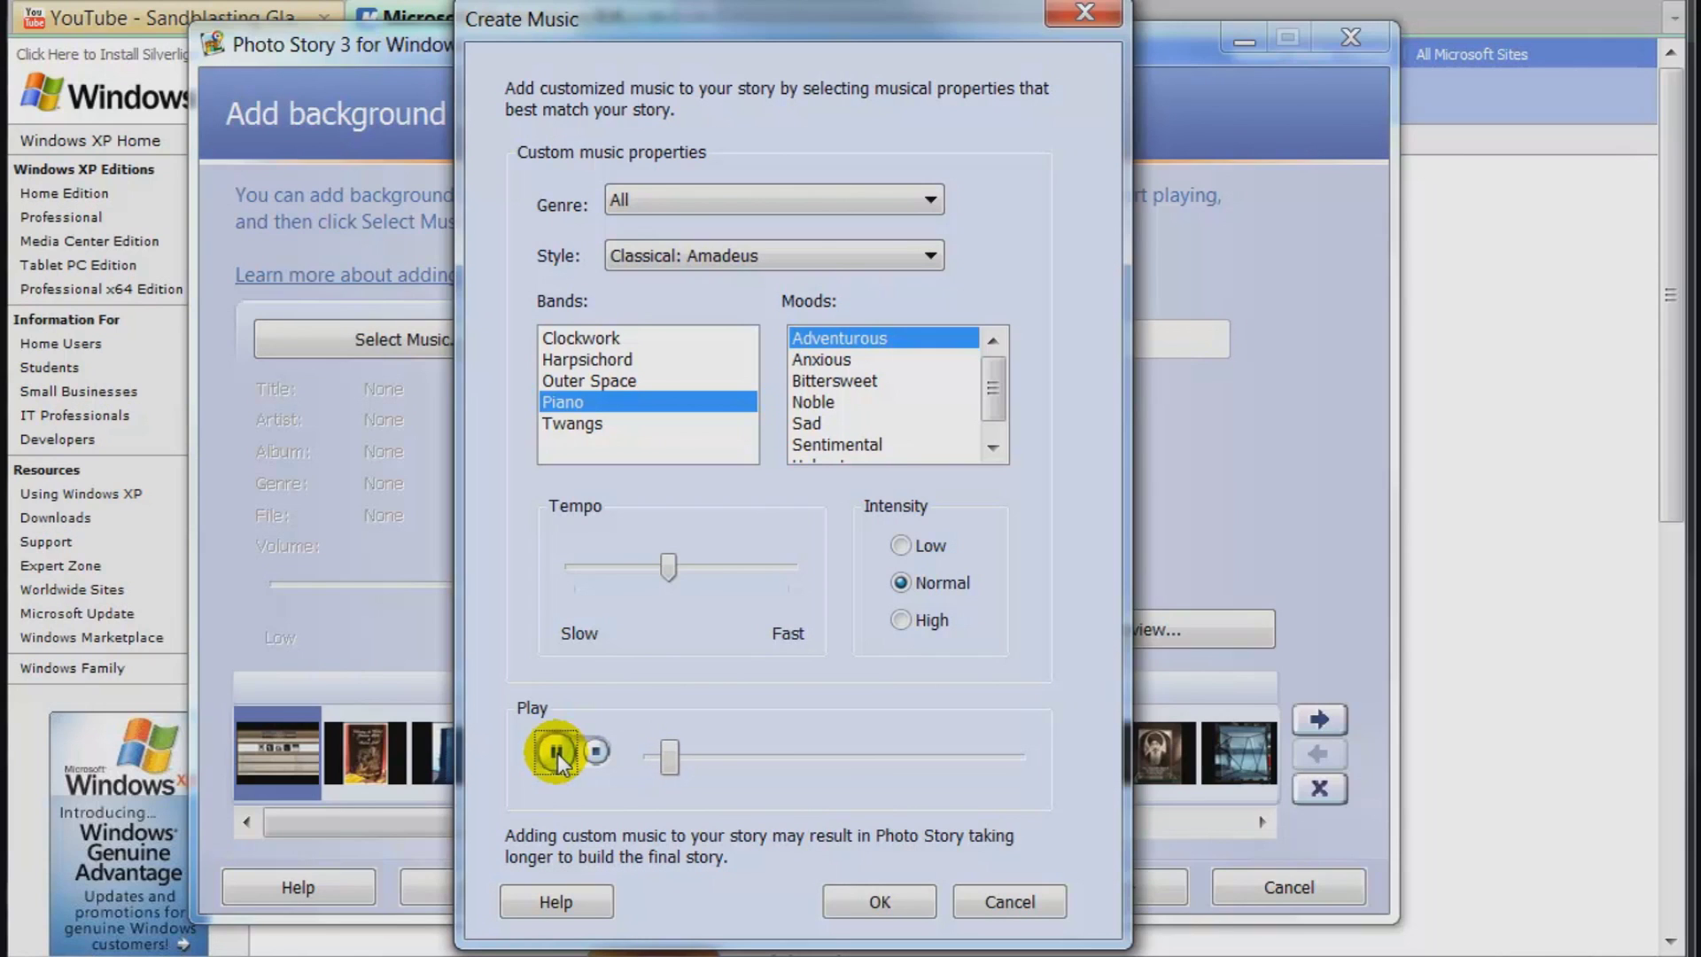
pyautogui.moveTo(666, 571); pyautogui.dragTo(801, 569)
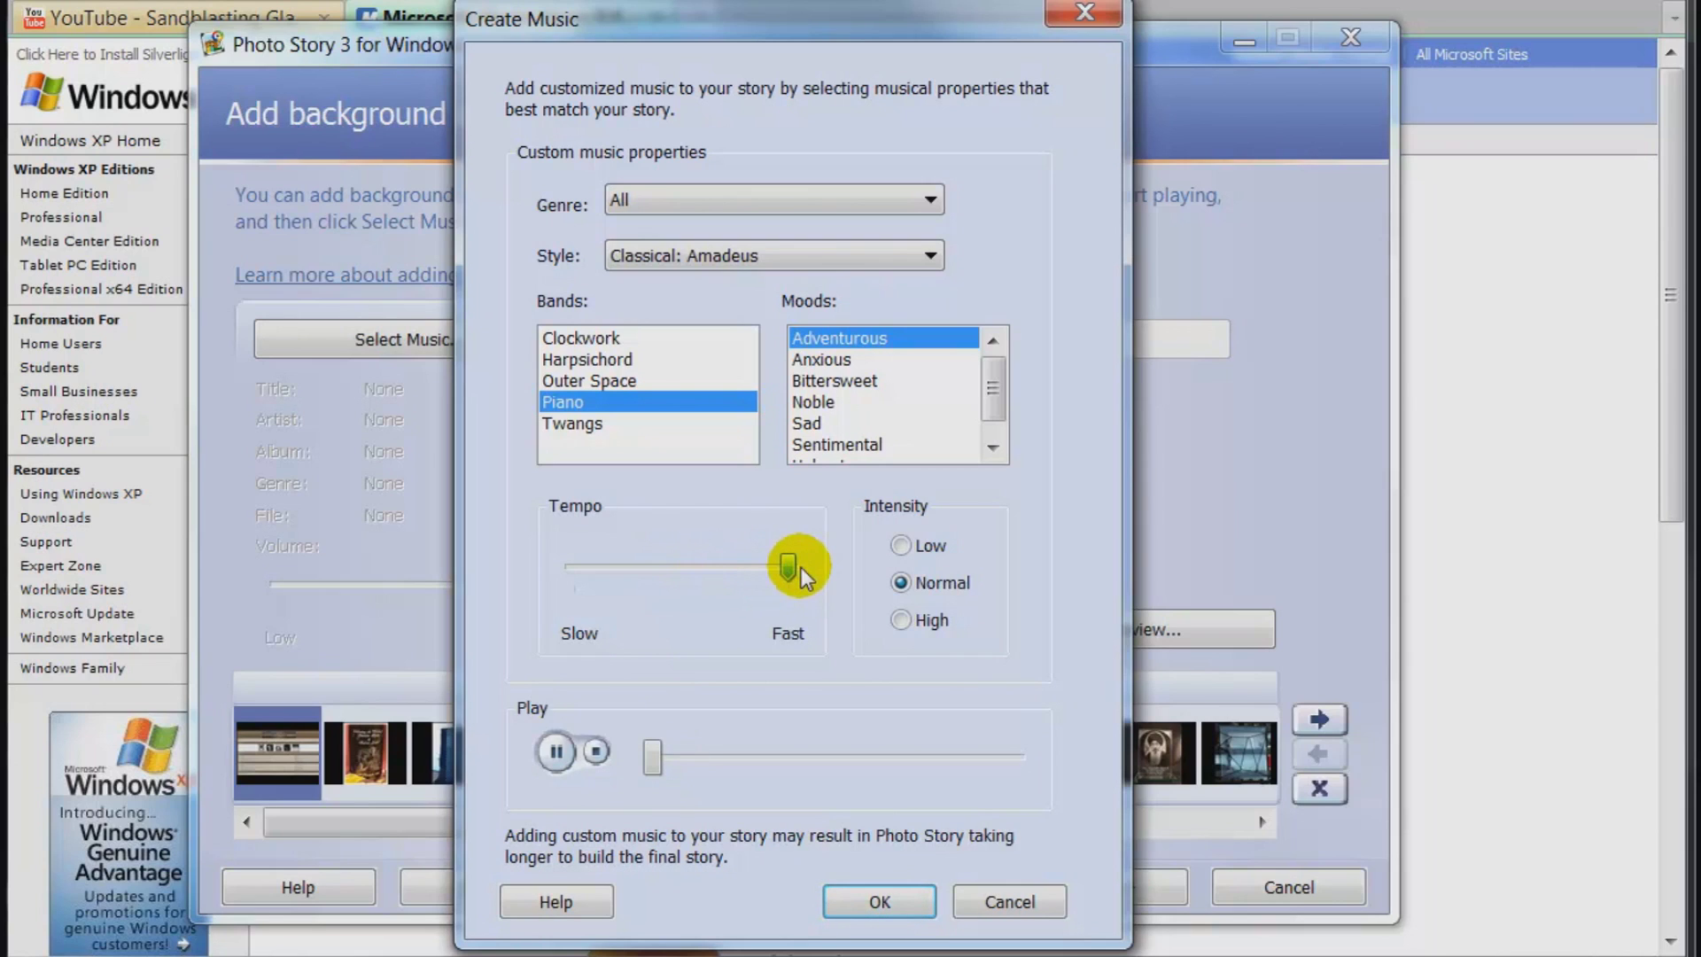
pyautogui.click(566, 753)
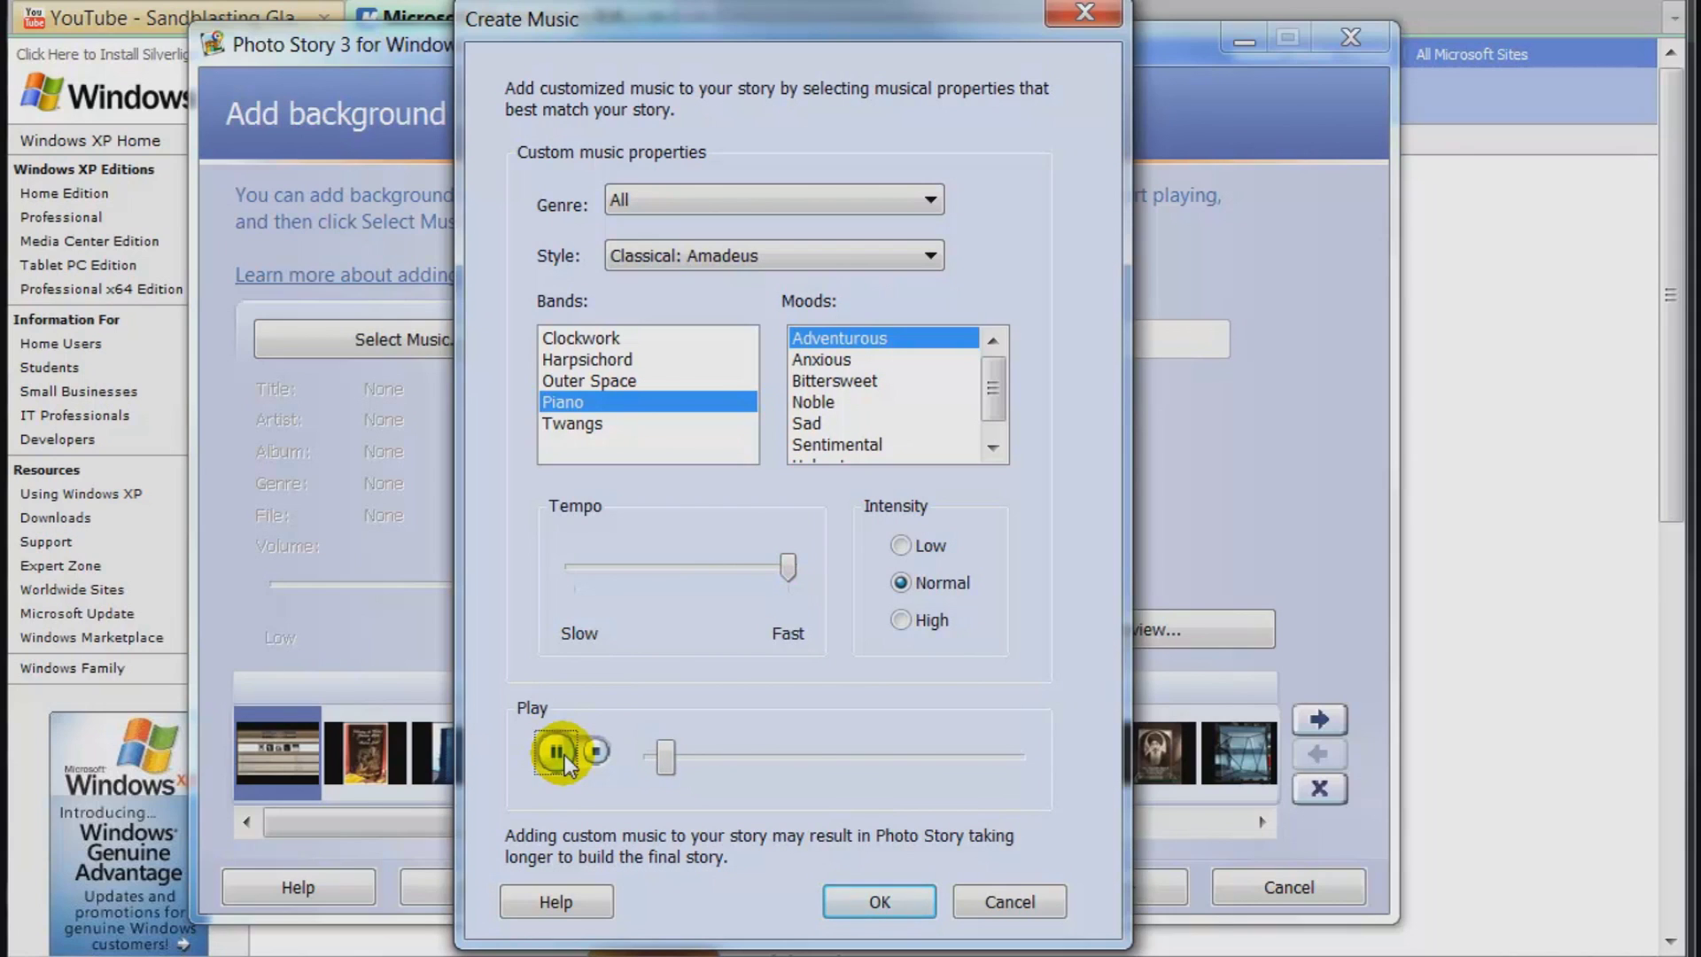
pyautogui.click(684, 566)
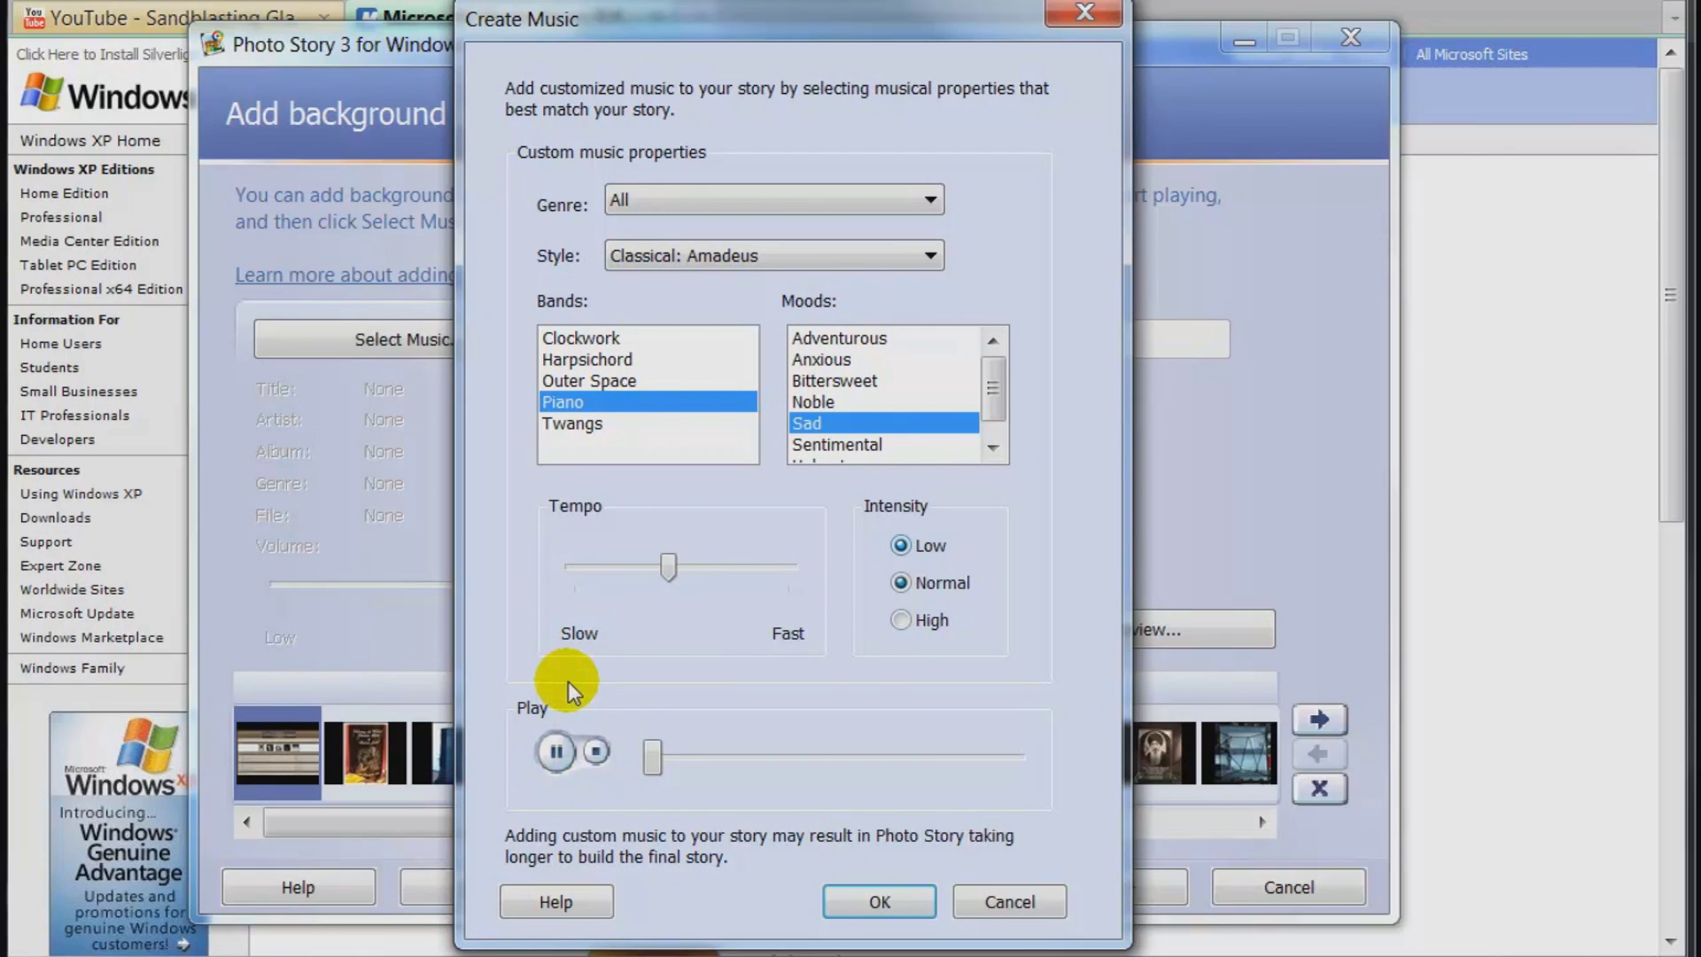
pyautogui.click(557, 753)
# Finish with Classical: Amadeus harpsichord, Sad mood, Low intensity, and accept the music.
pyautogui.click(556, 753)
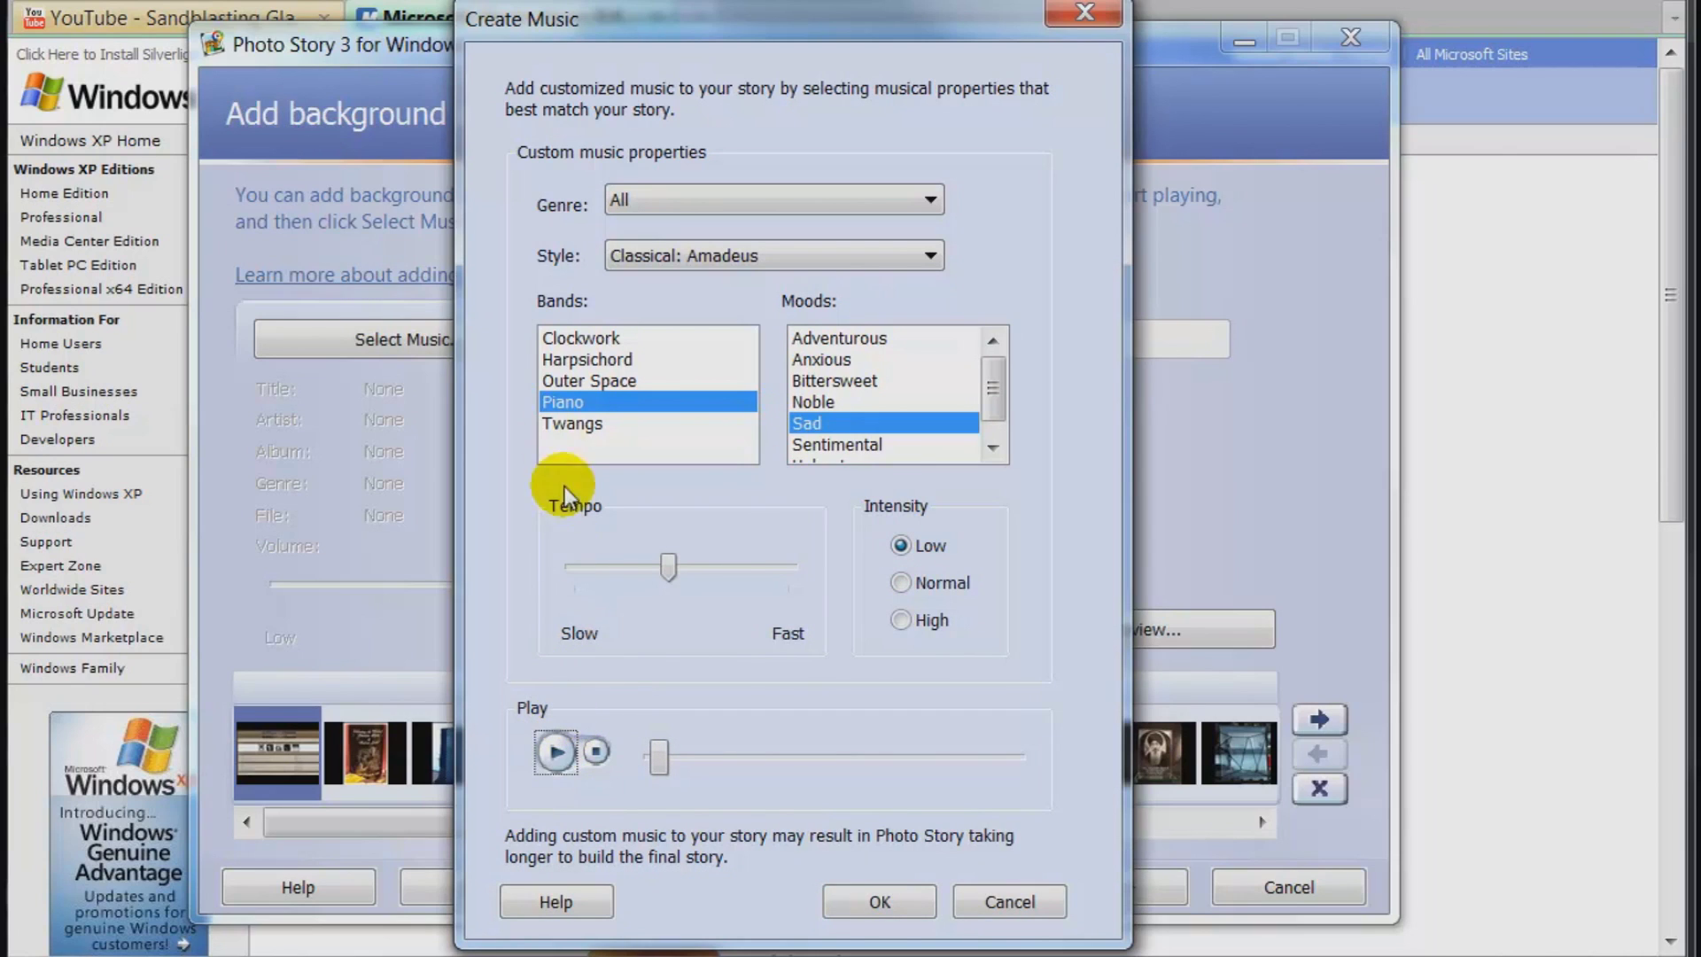
pyautogui.click(585, 359)
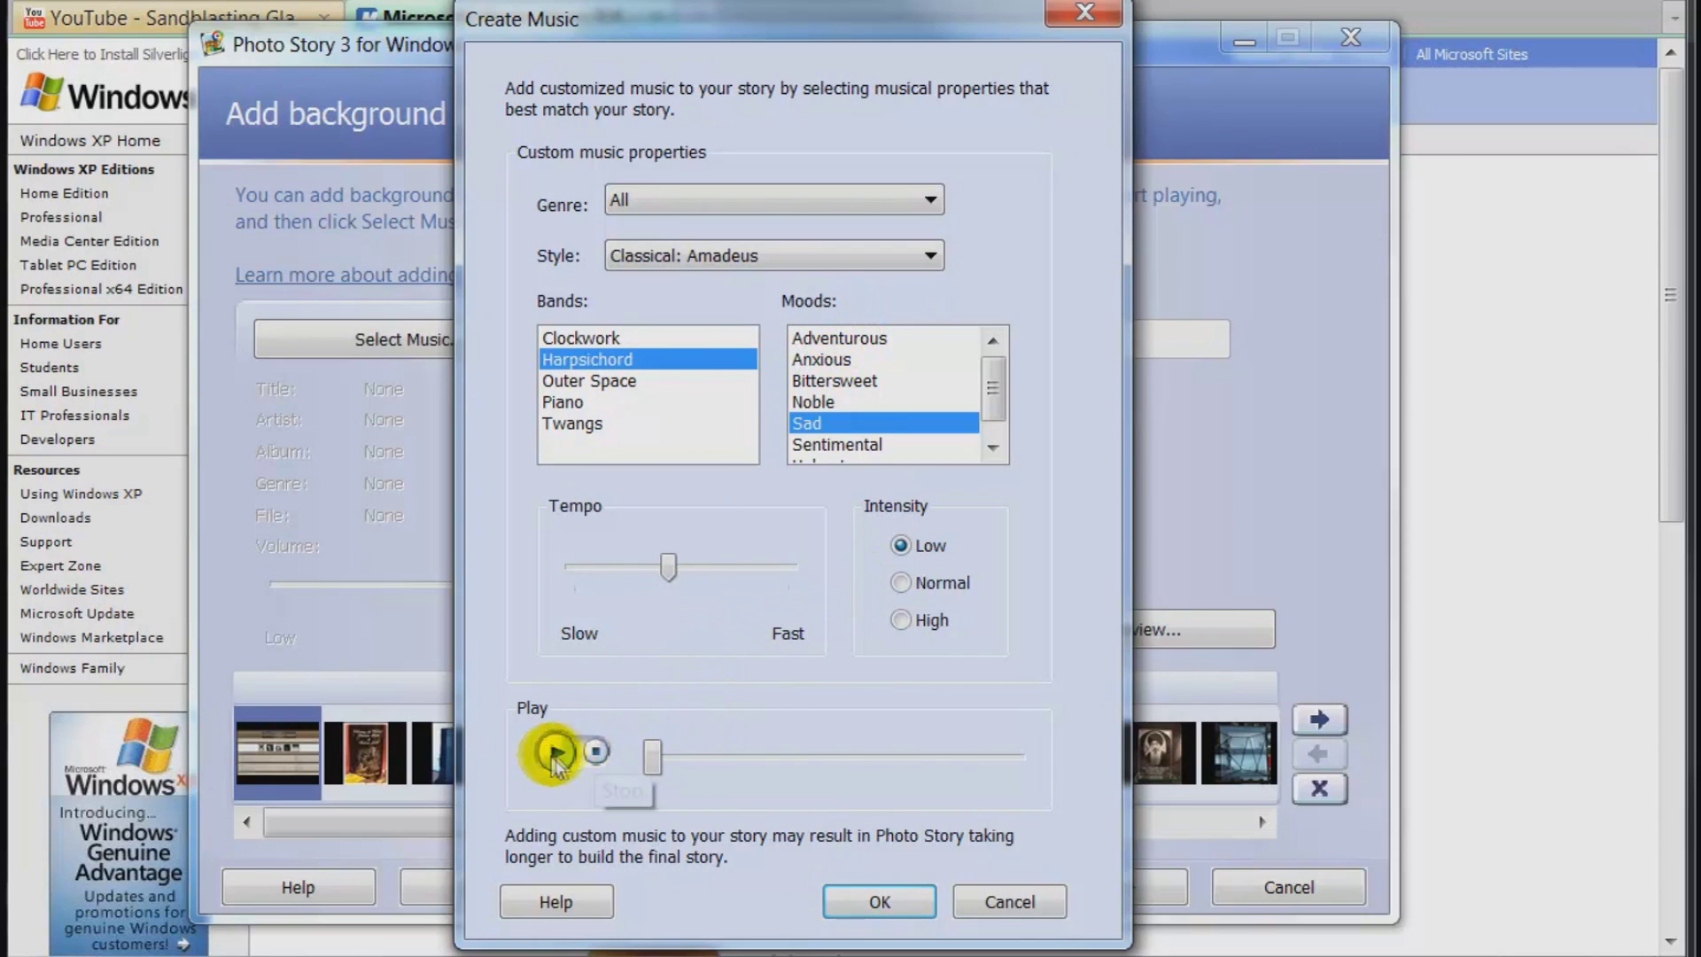
pyautogui.click(875, 897)
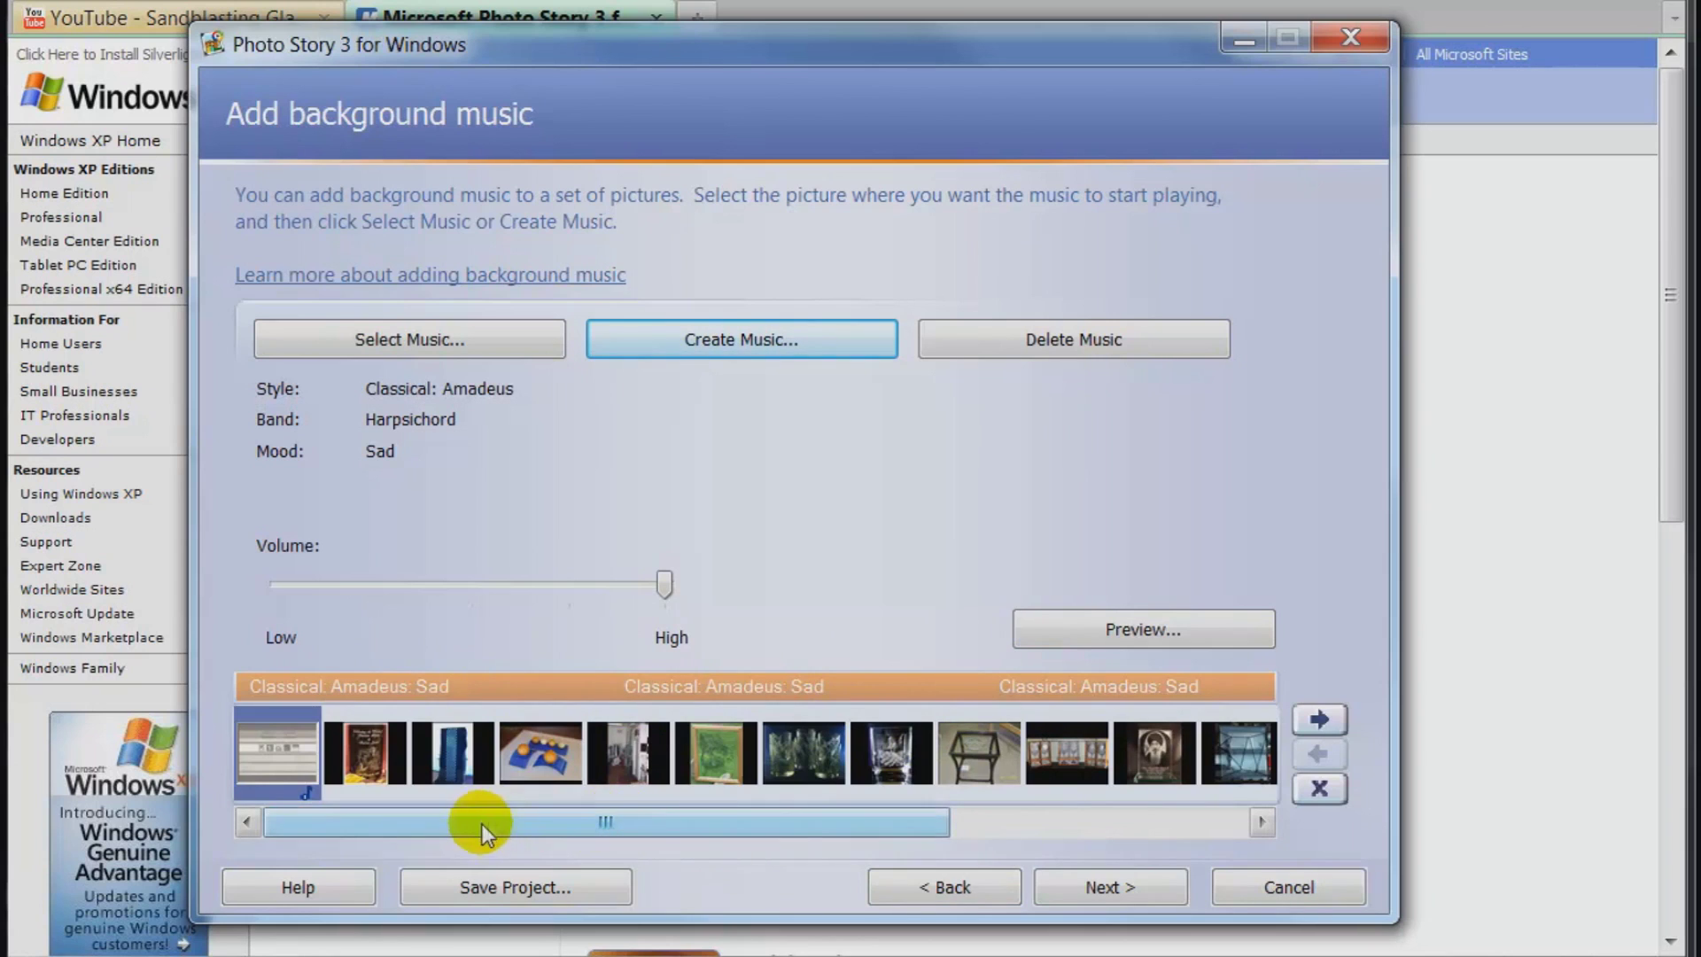
# Review the music span across the filmstrip and continue to Save your story.
pyautogui.moveTo(482, 824); pyautogui.dragTo(844, 832)
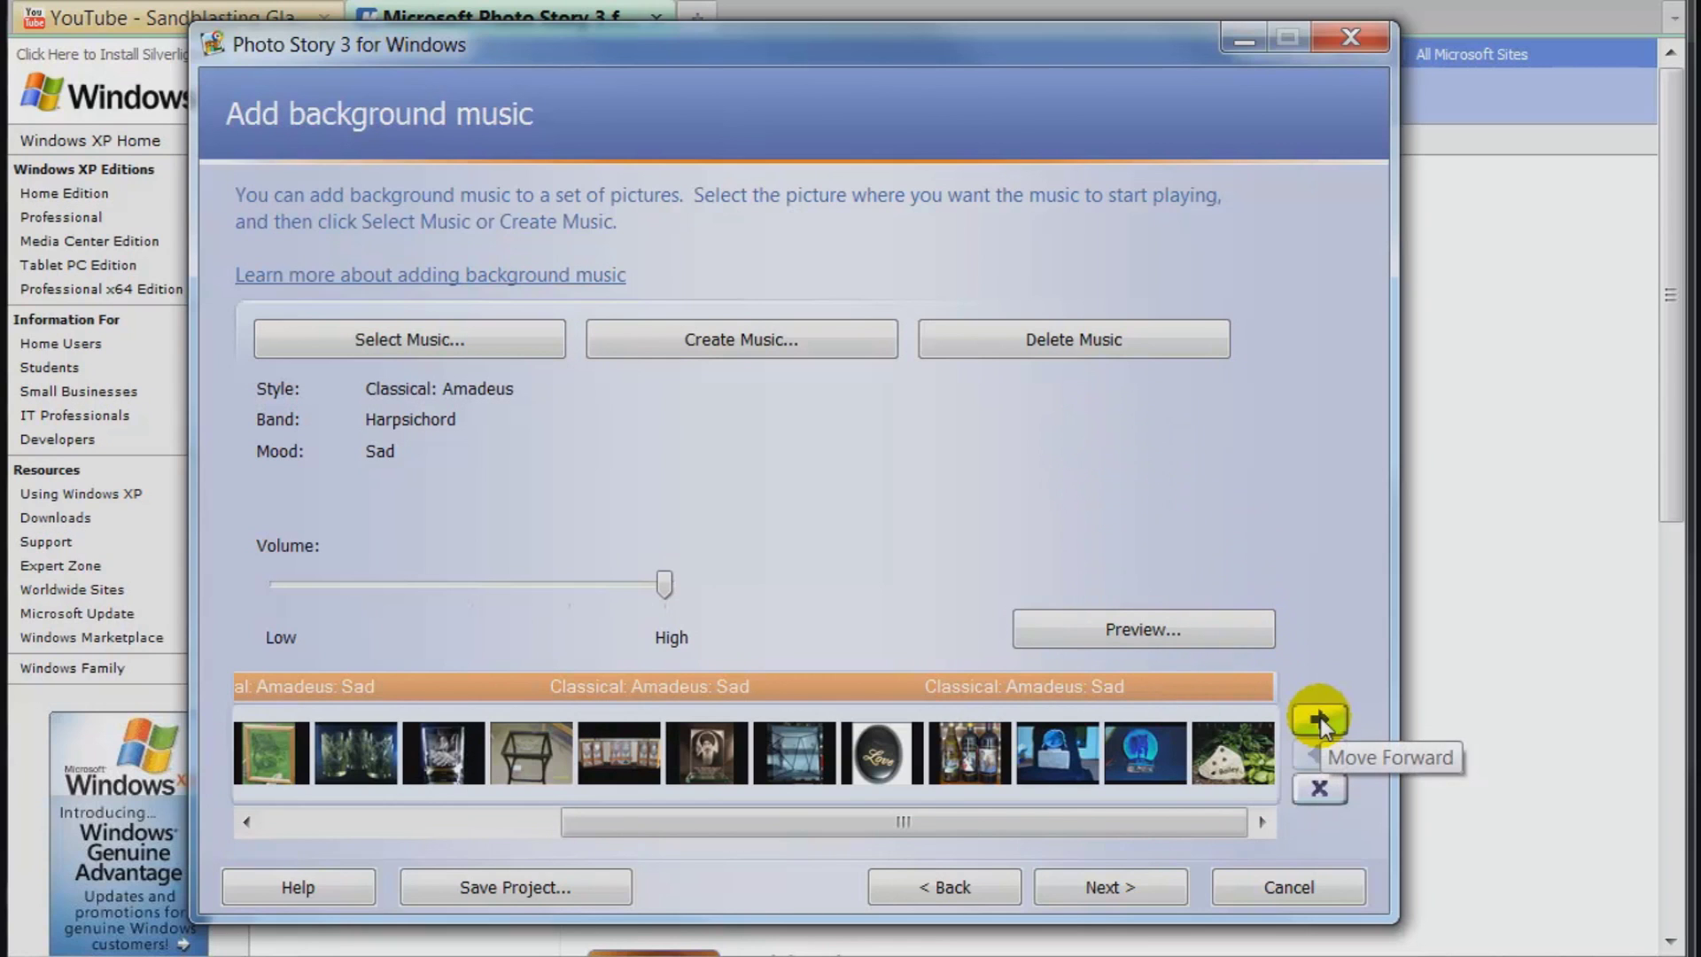
pyautogui.click(1113, 883)
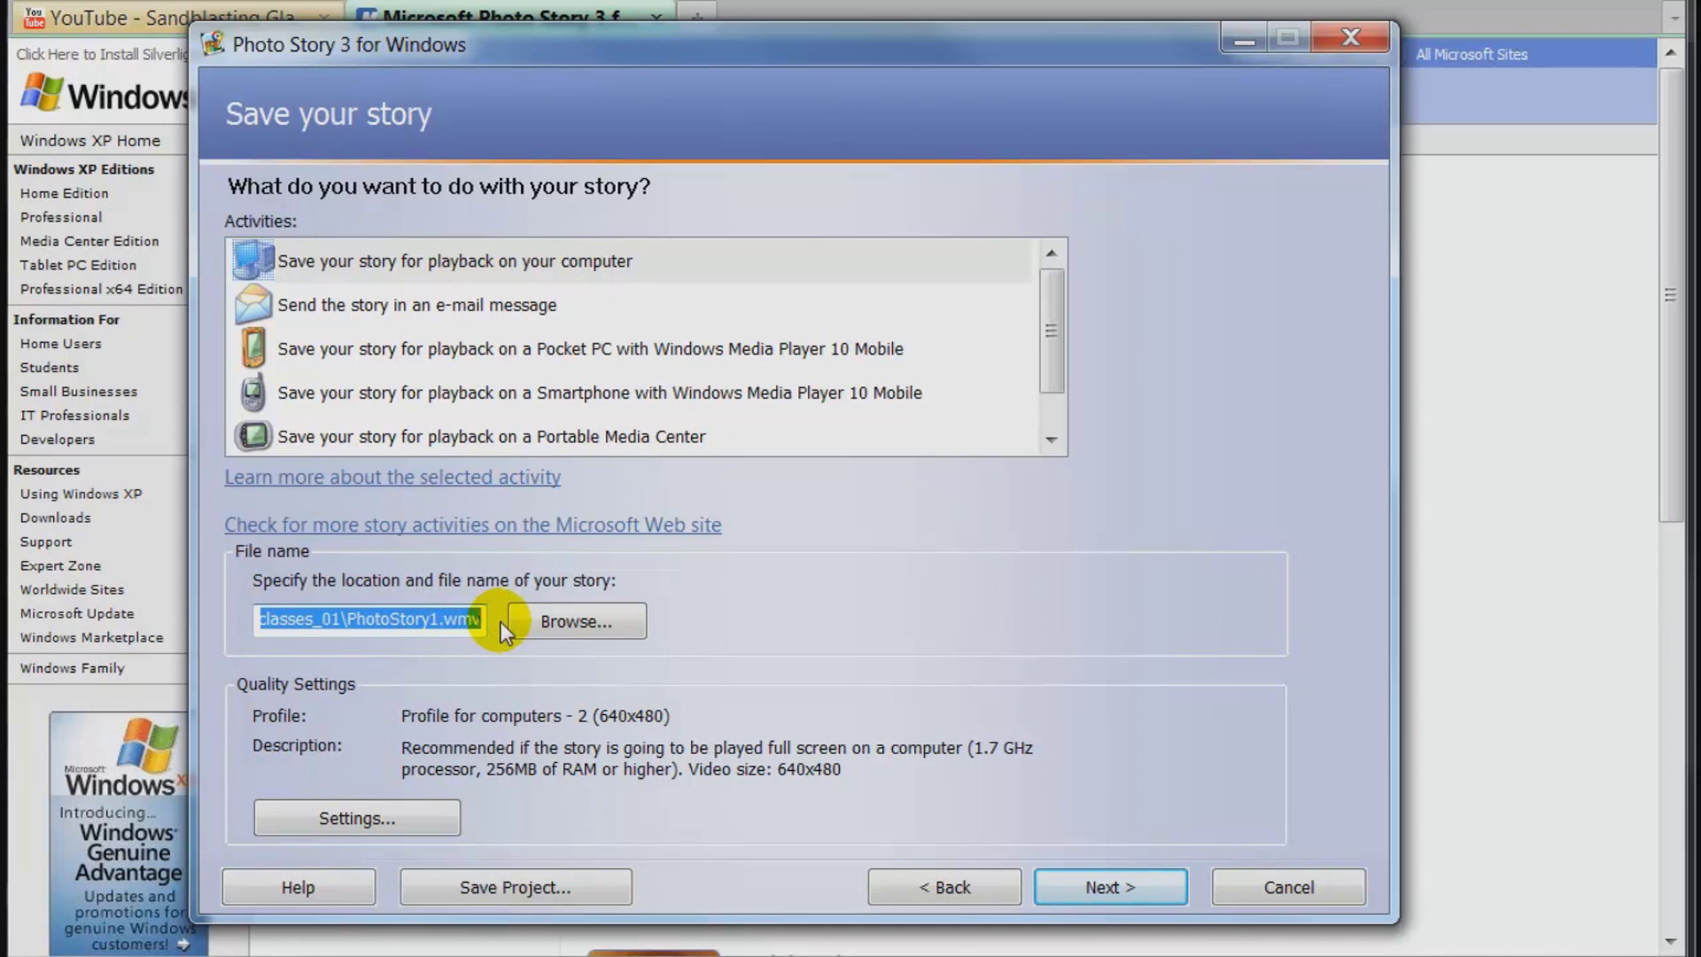
# Build the story as PhotoStory1.wmv for computer playback, keeping the default settings.
pyautogui.click(1099, 887)
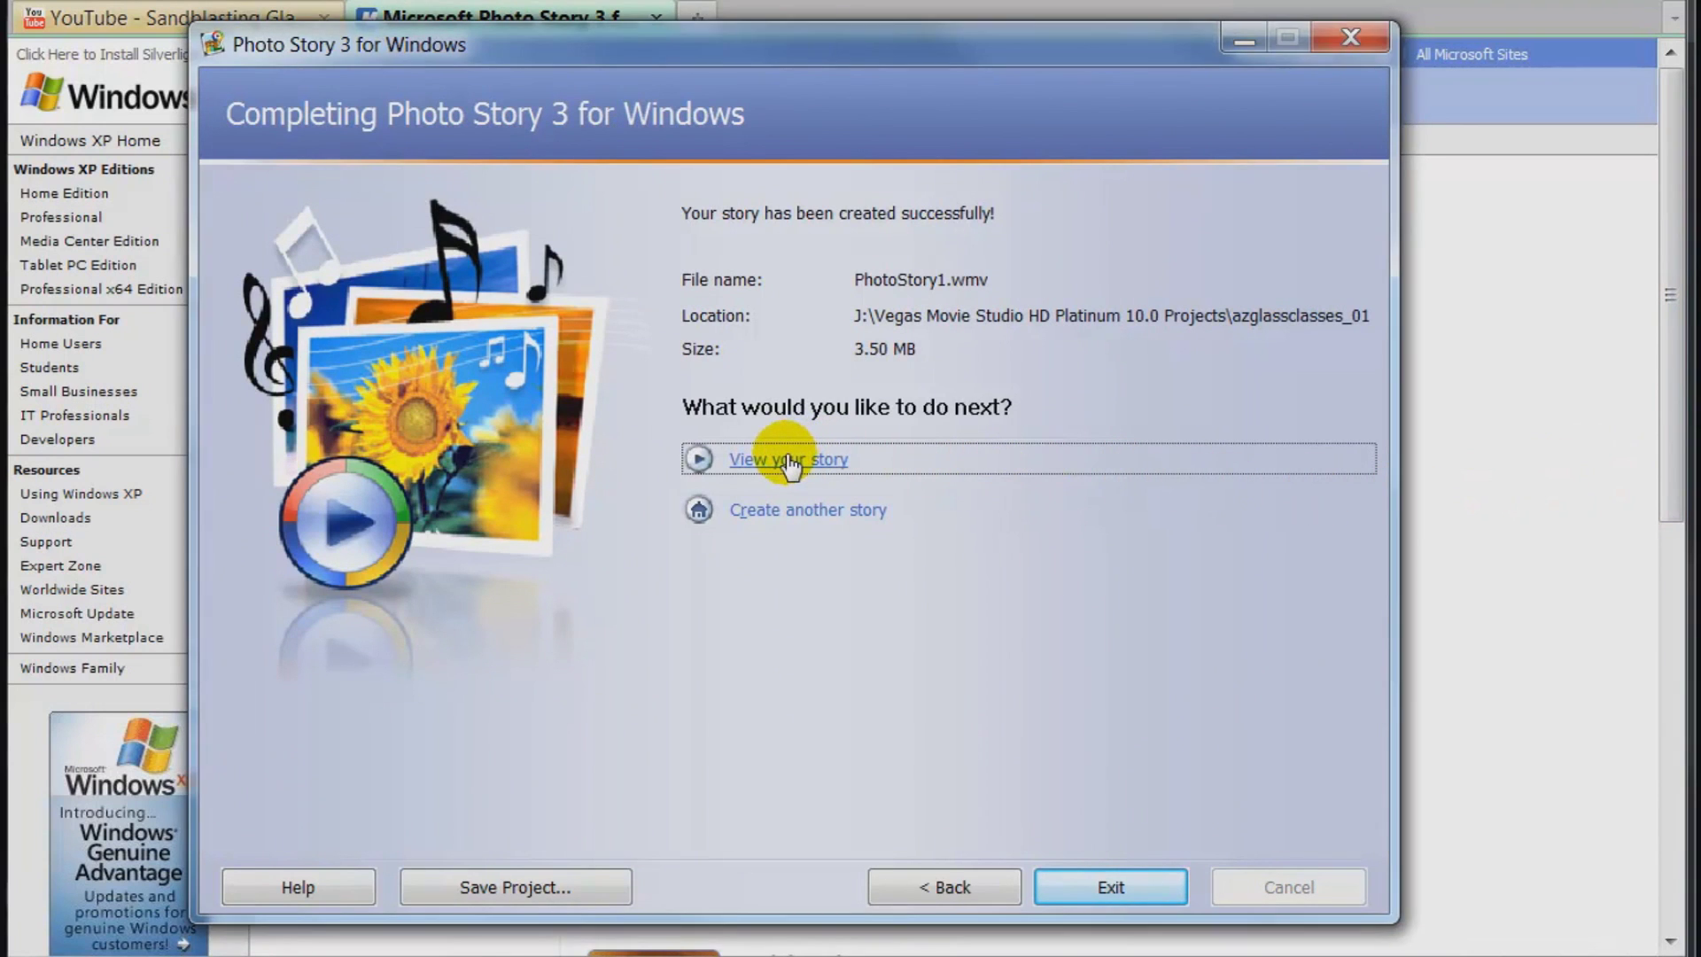
pyautogui.click(788, 459)
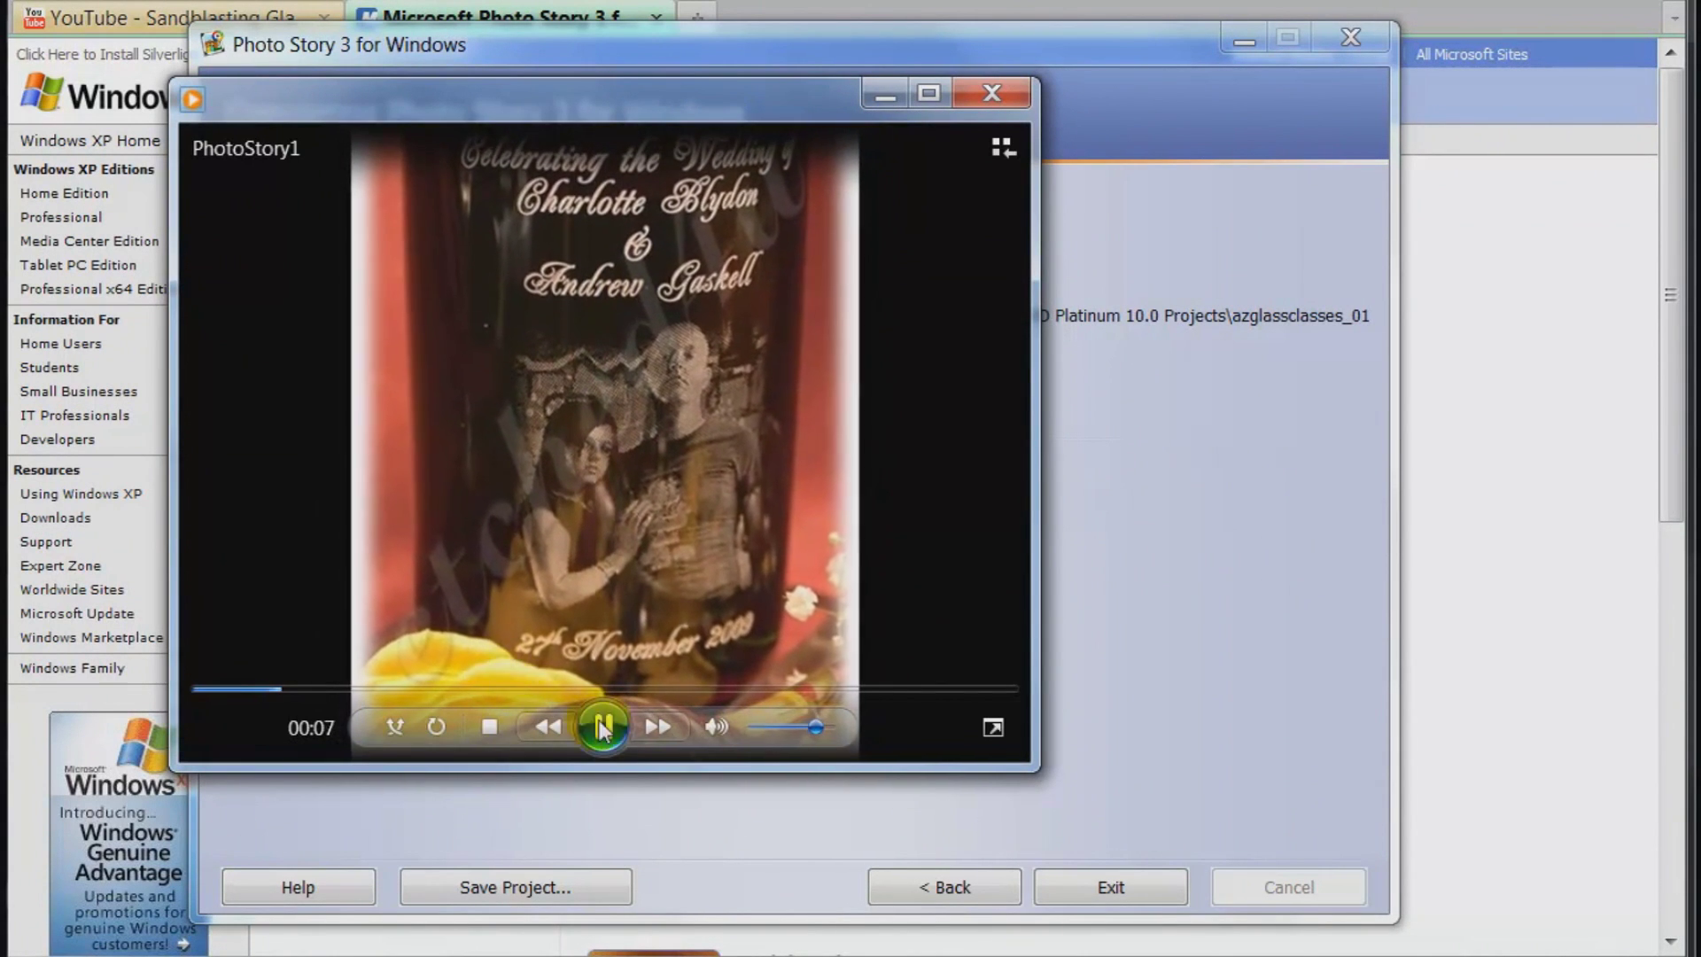
pyautogui.moveTo(815, 728); pyautogui.dragTo(767, 728)
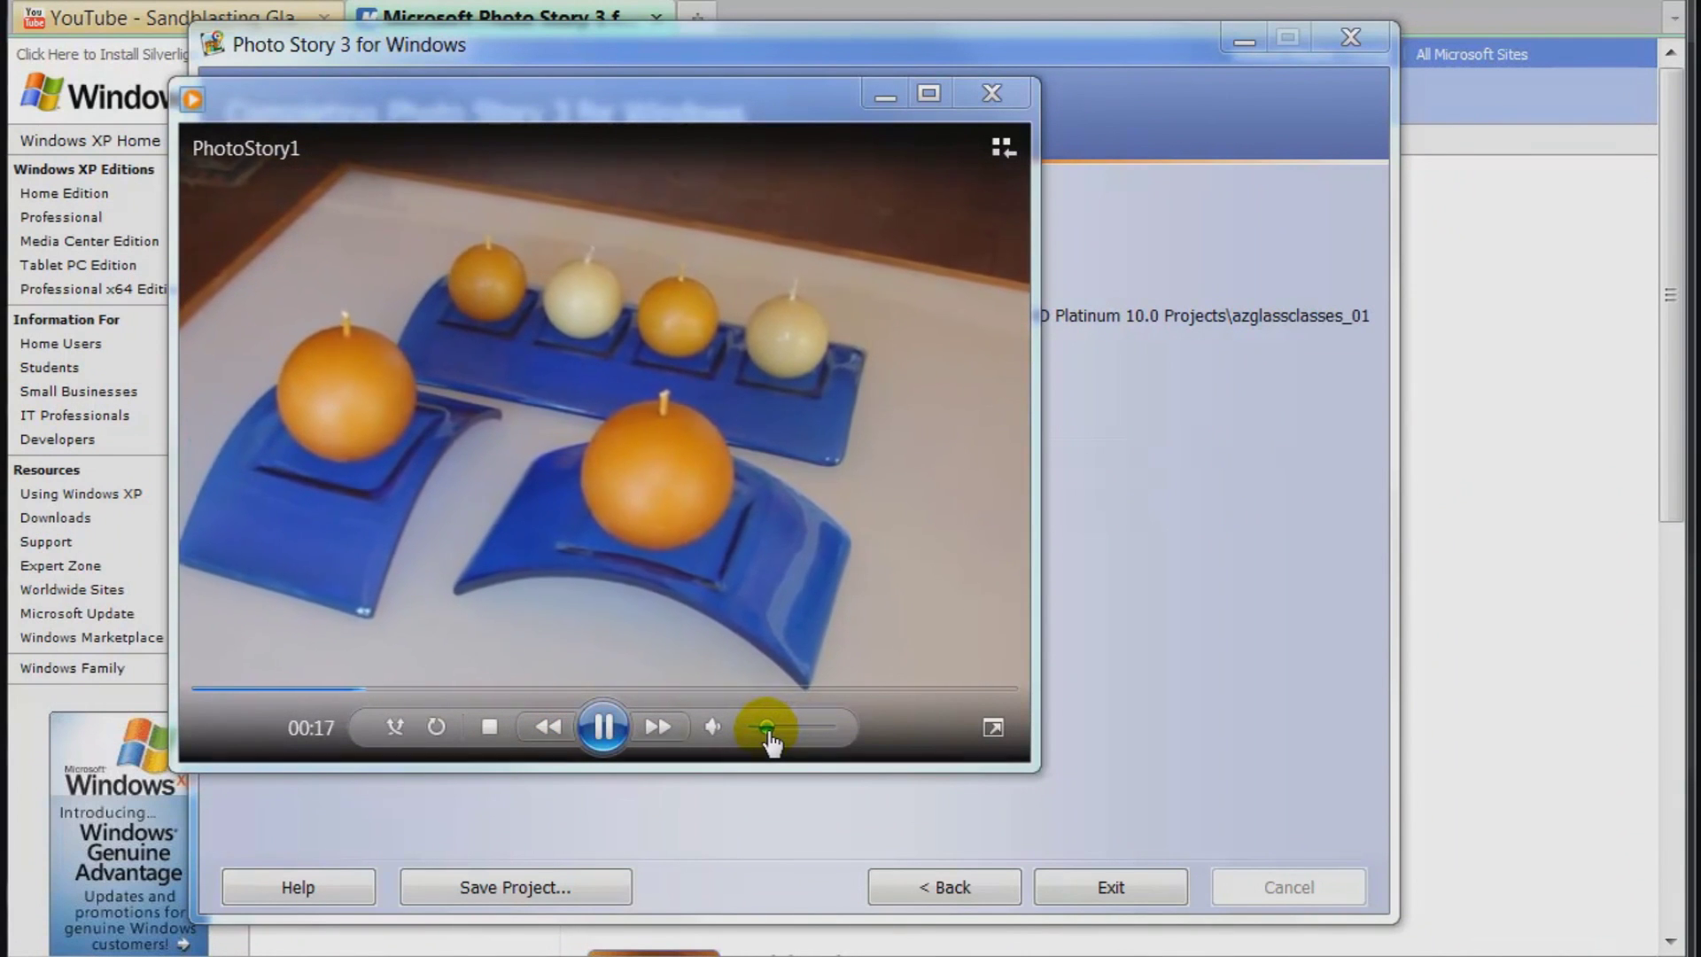
pyautogui.click(994, 93)
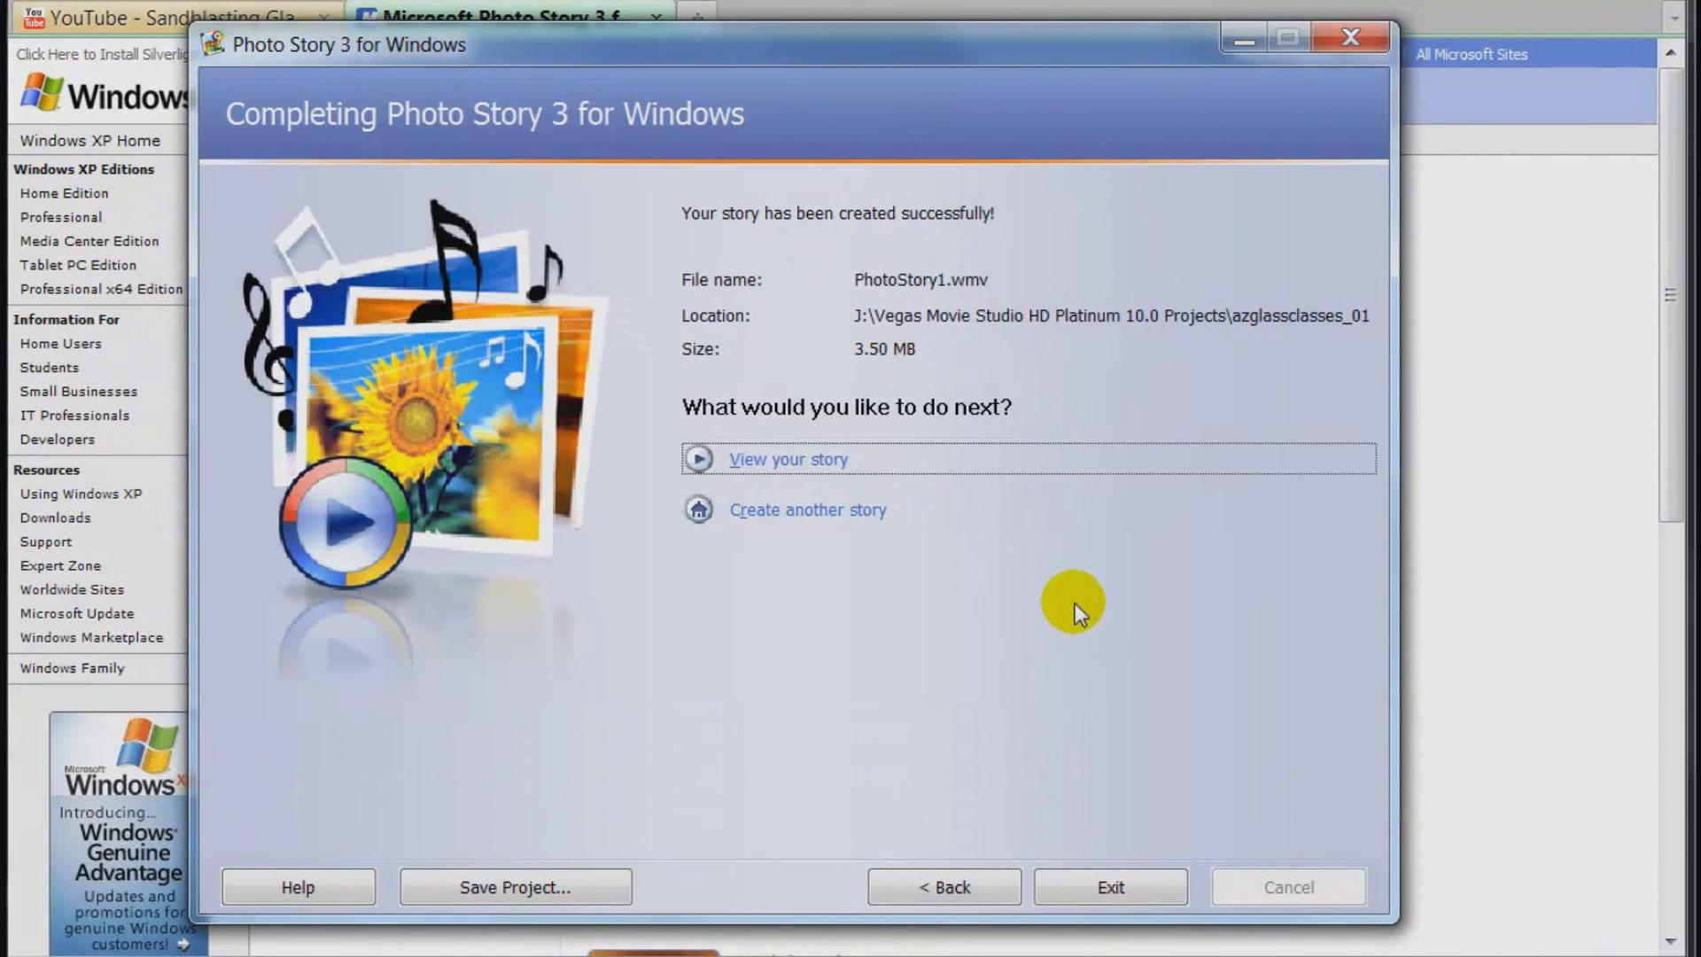
# Name the project file azgcps3 in the Save As dialog and save it.
pyautogui.click(535, 881)
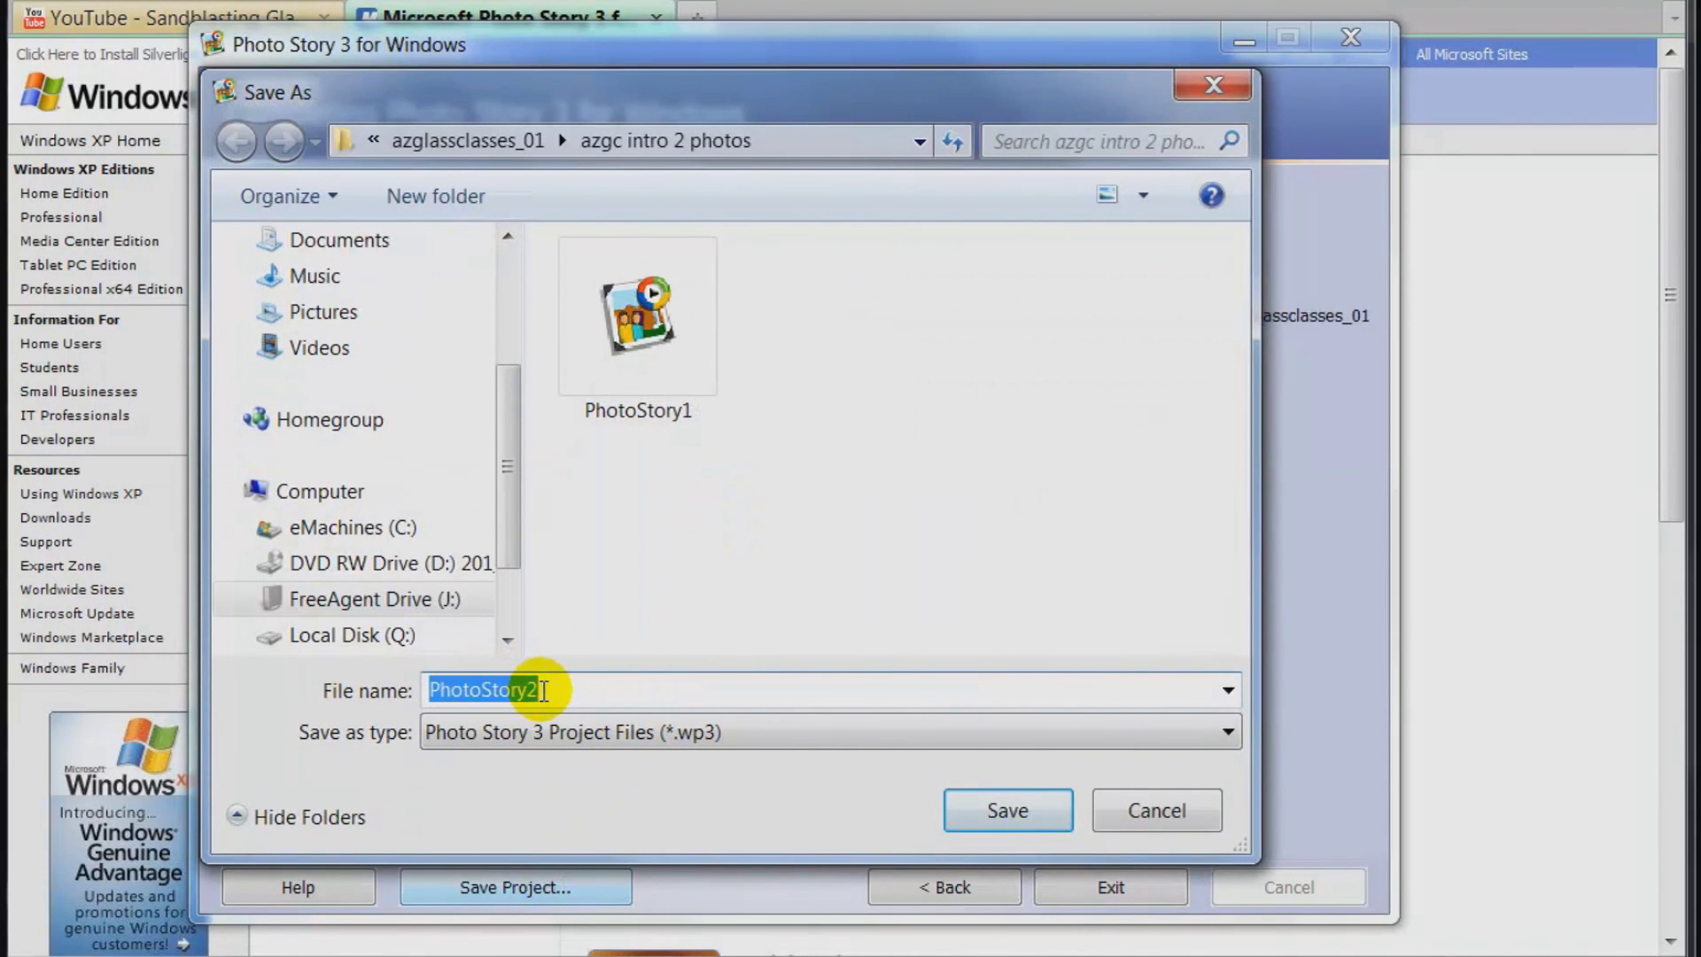
pyautogui.write('az')
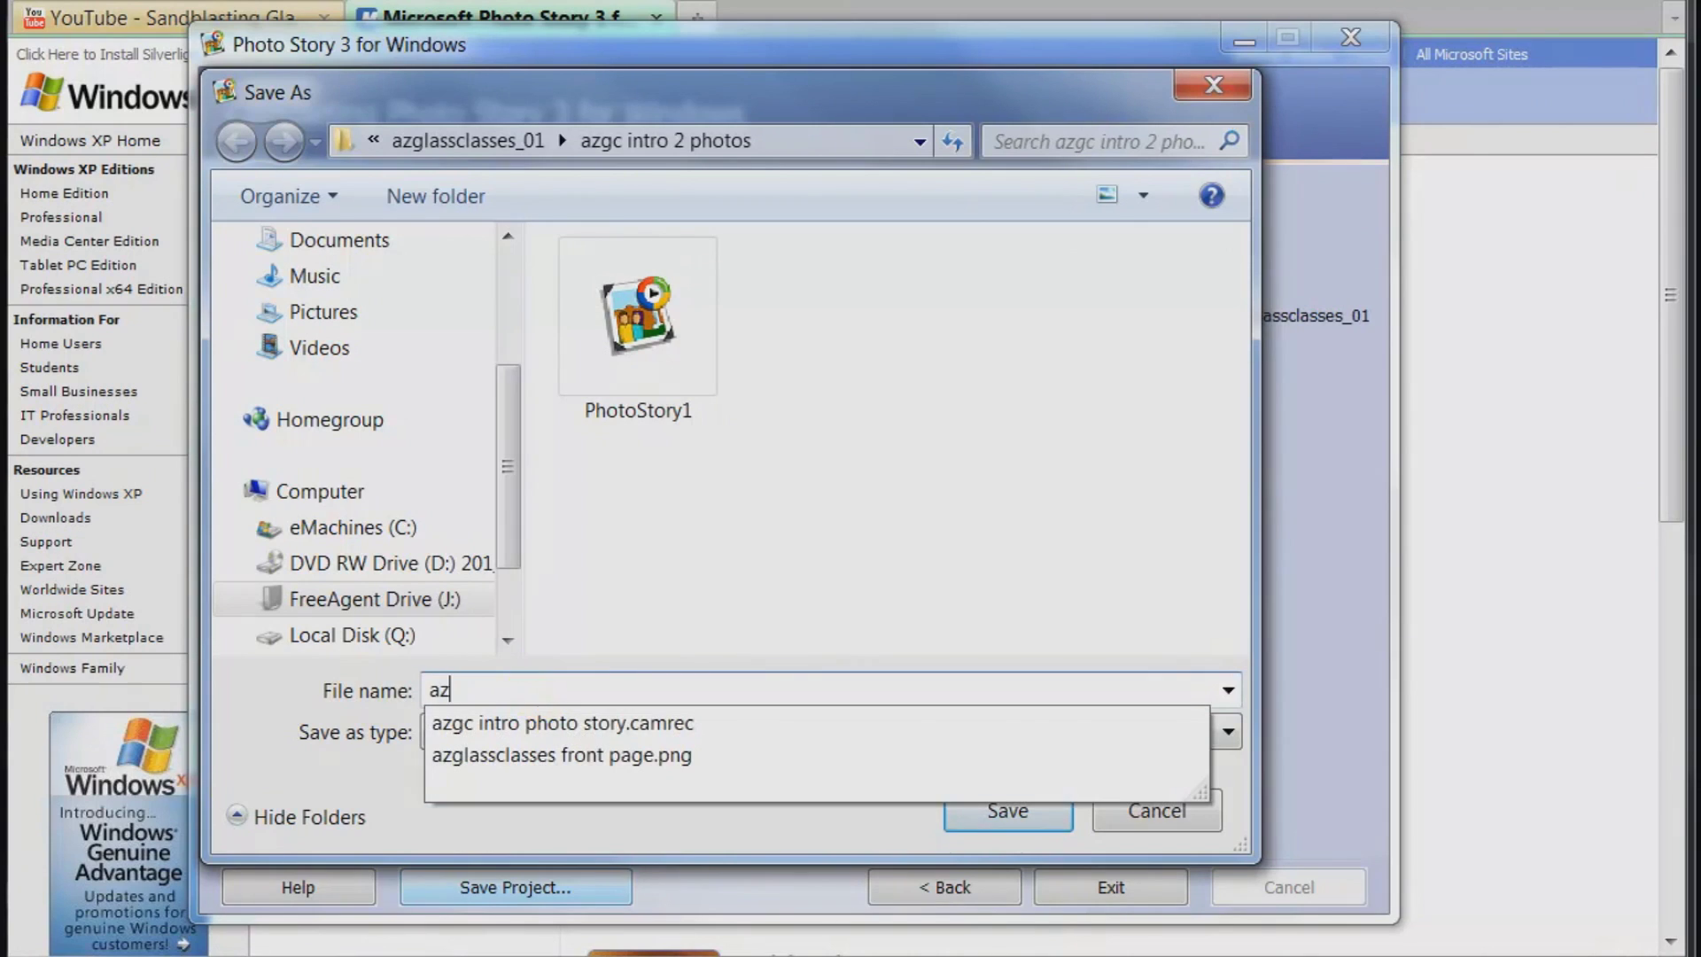
pyautogui.write('gc')
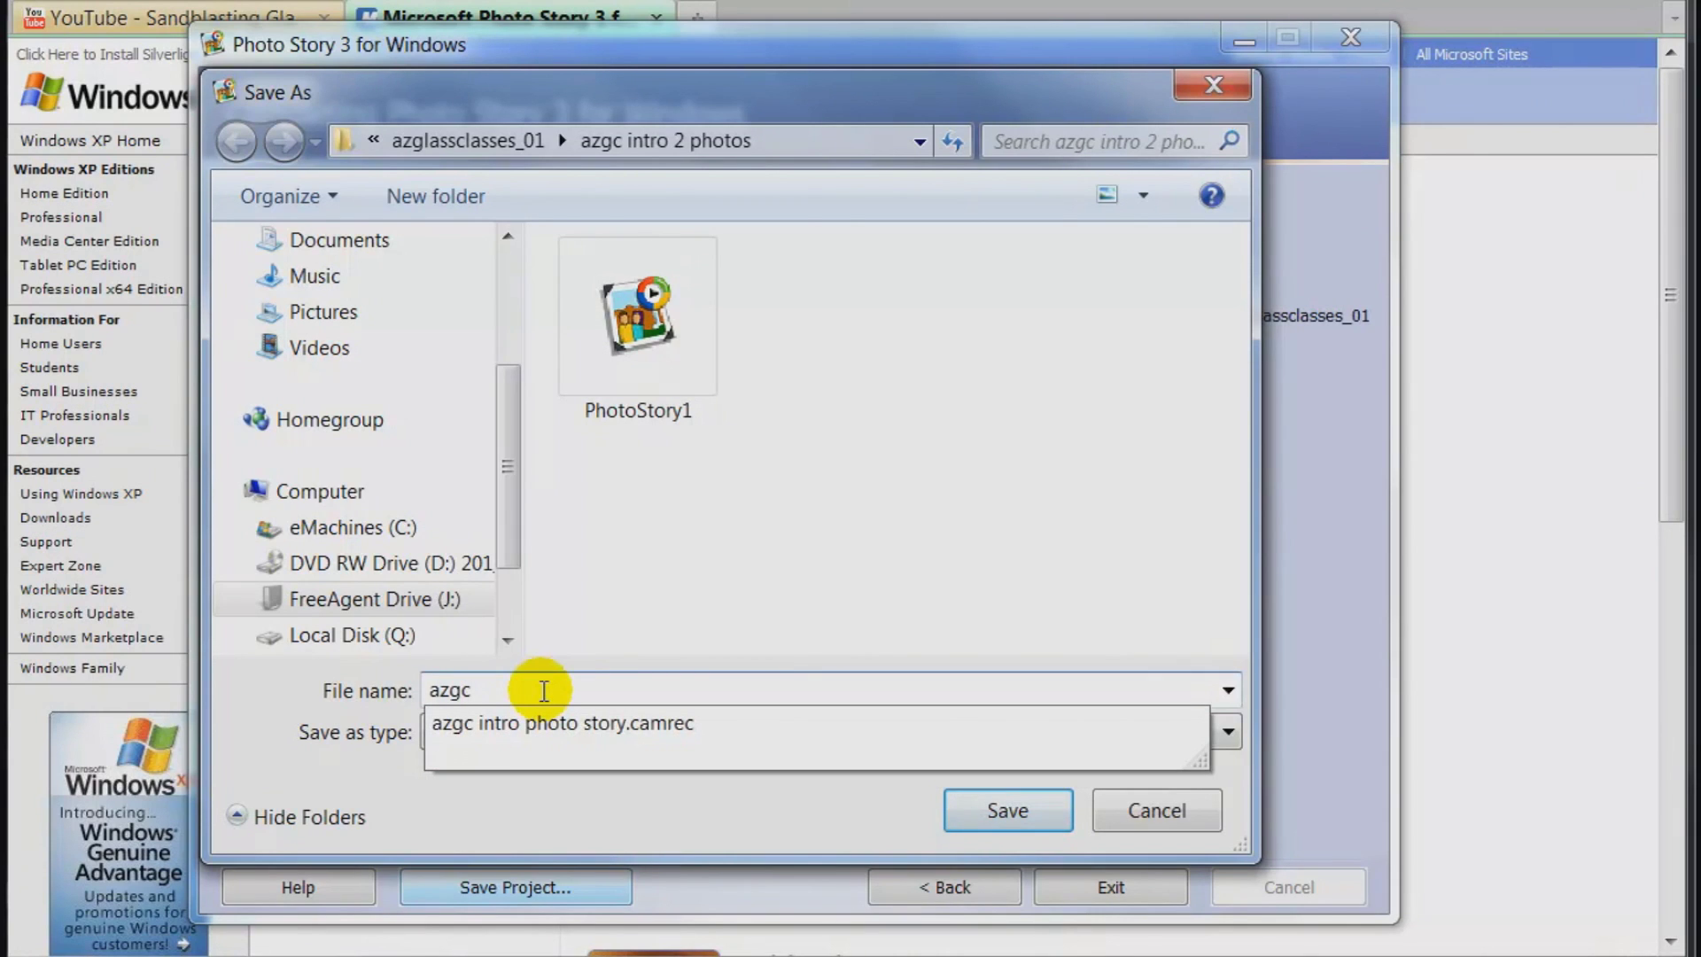
pyautogui.write('ps3')
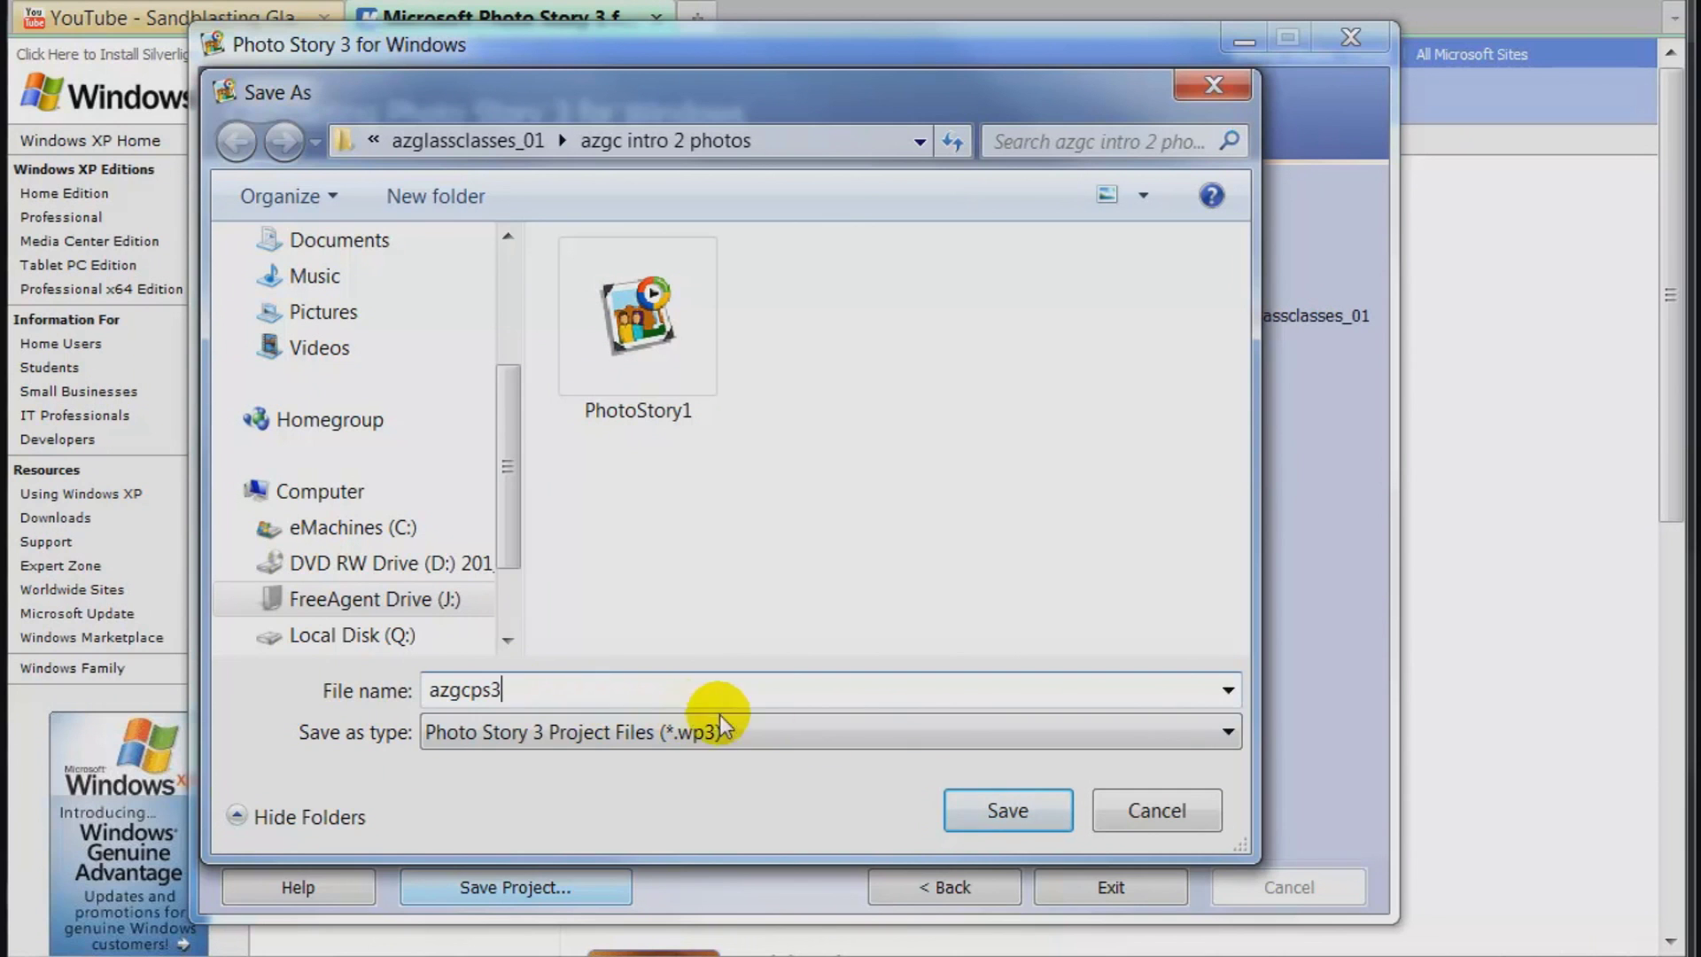
pyautogui.click(966, 796)
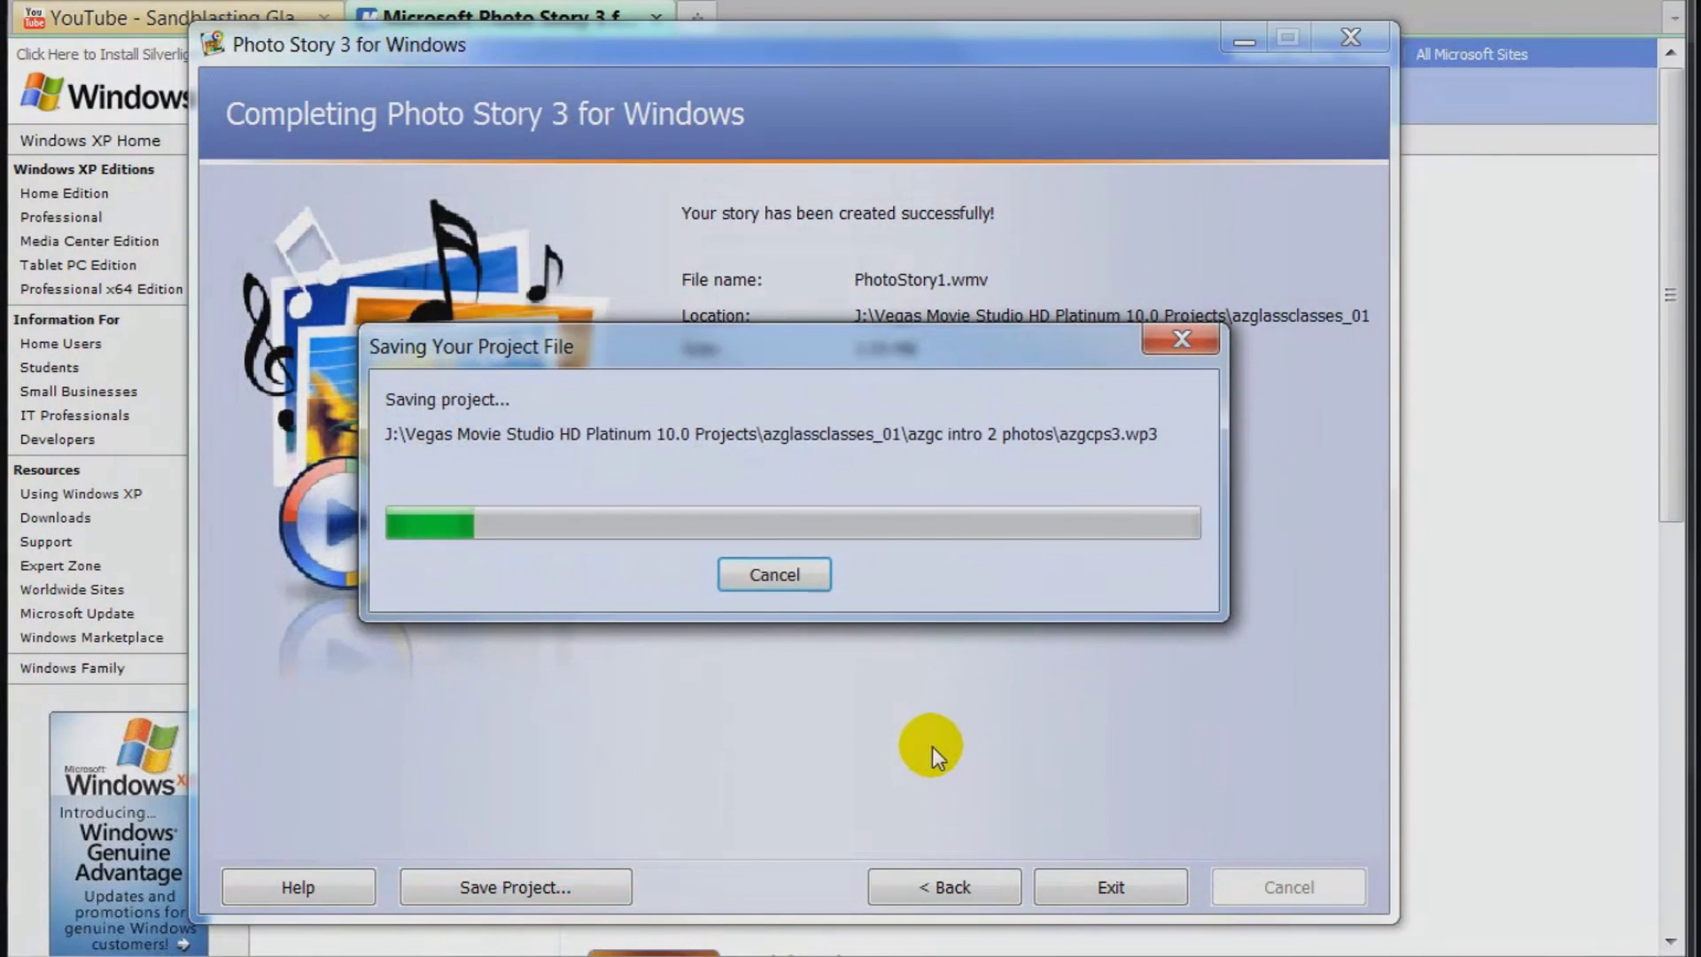